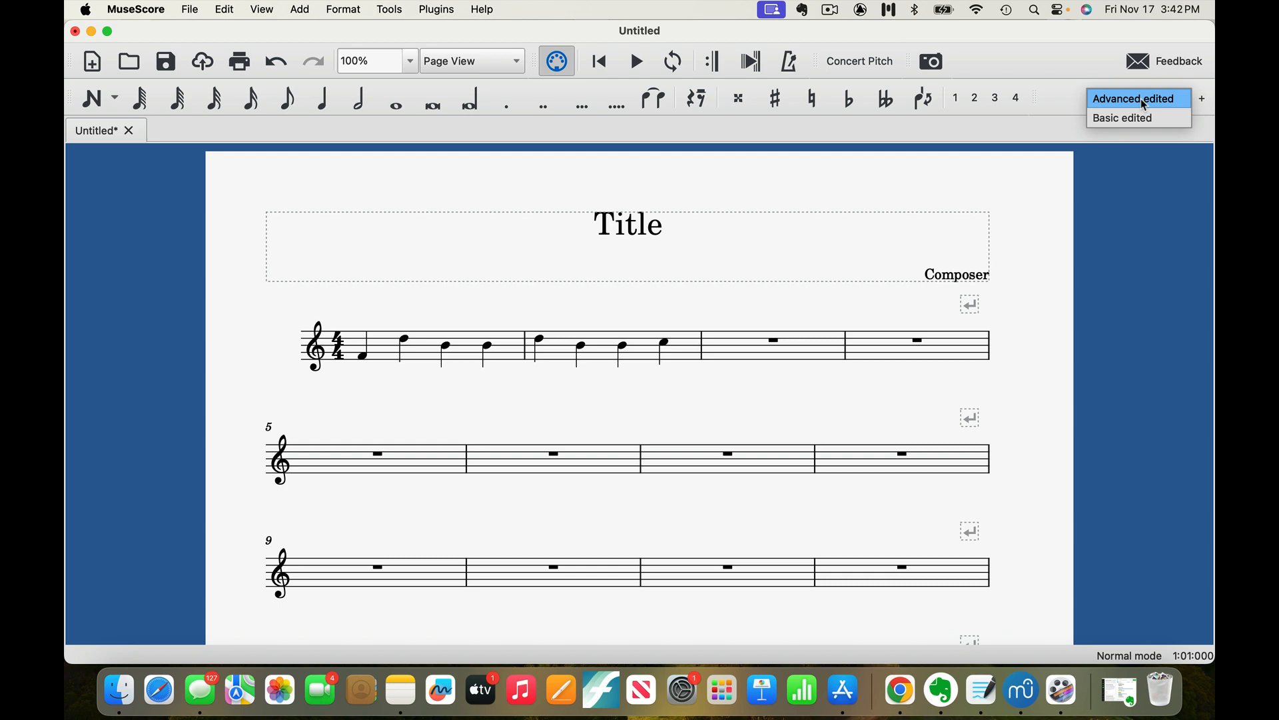
Step: Compare the note input tools of the Basic edited and Advanced edited workspaces, finishing on Basic edited
click(1134, 120)
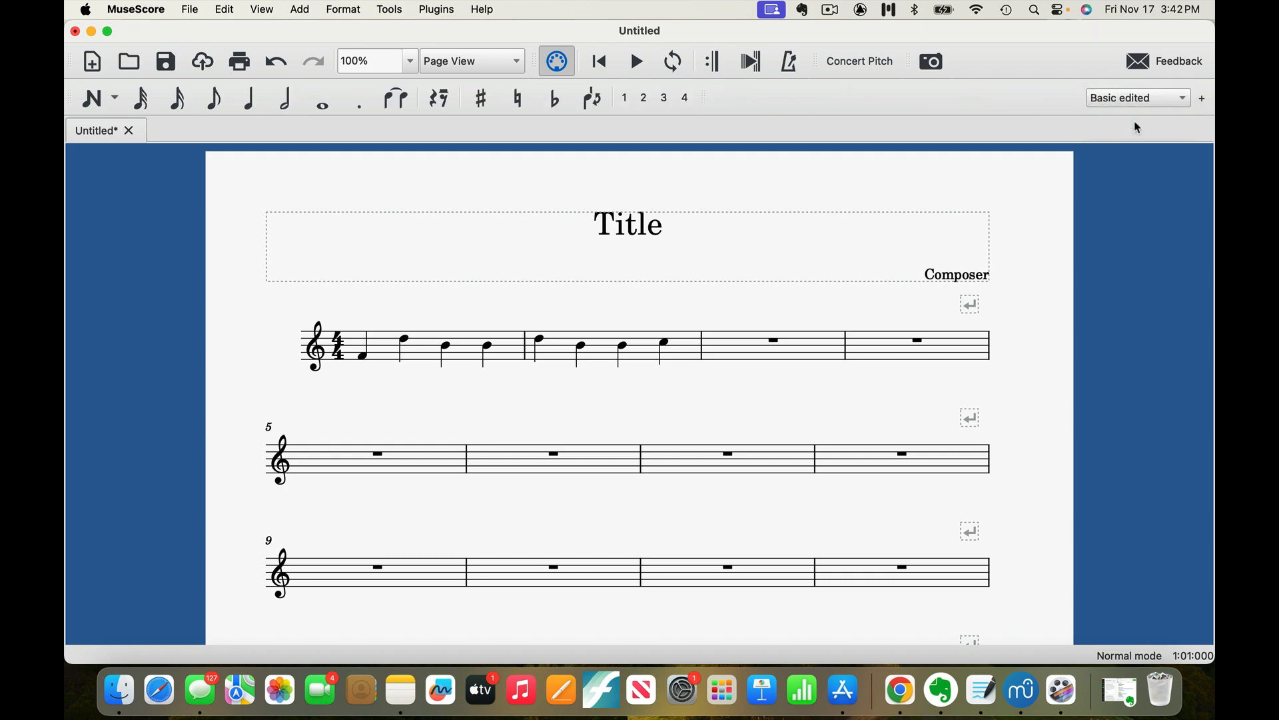
click(1146, 99)
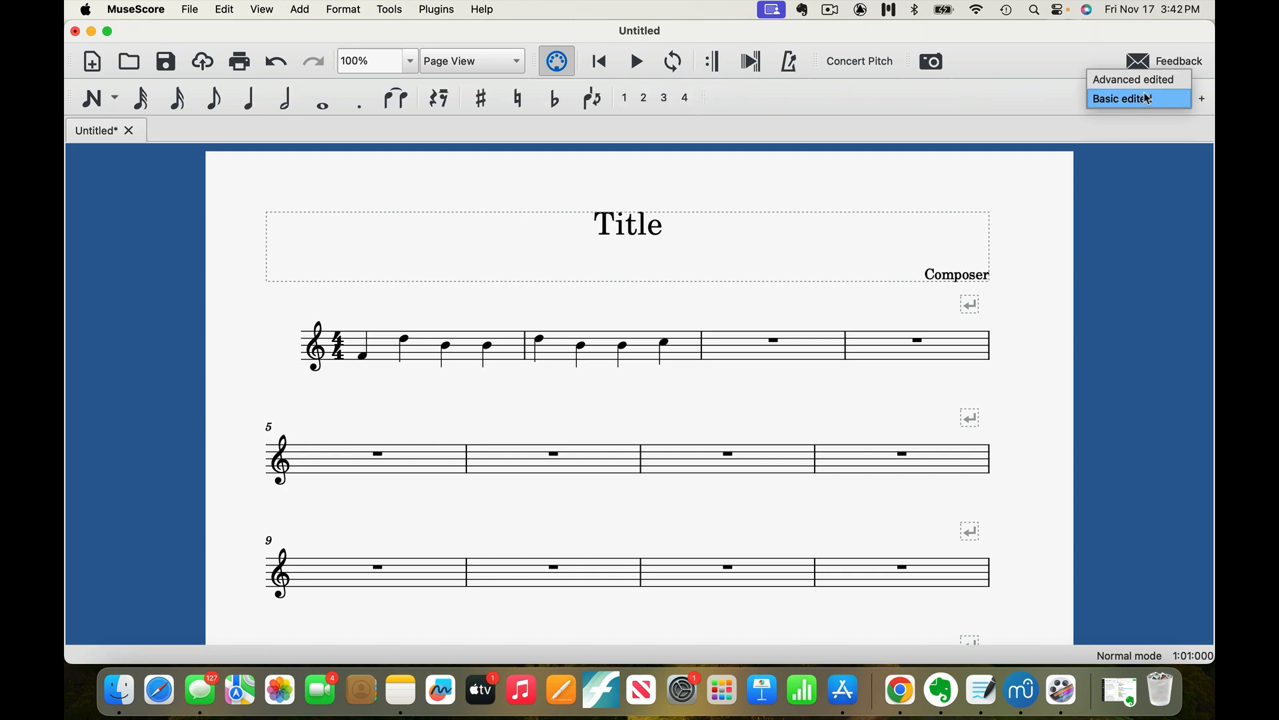
click(1148, 80)
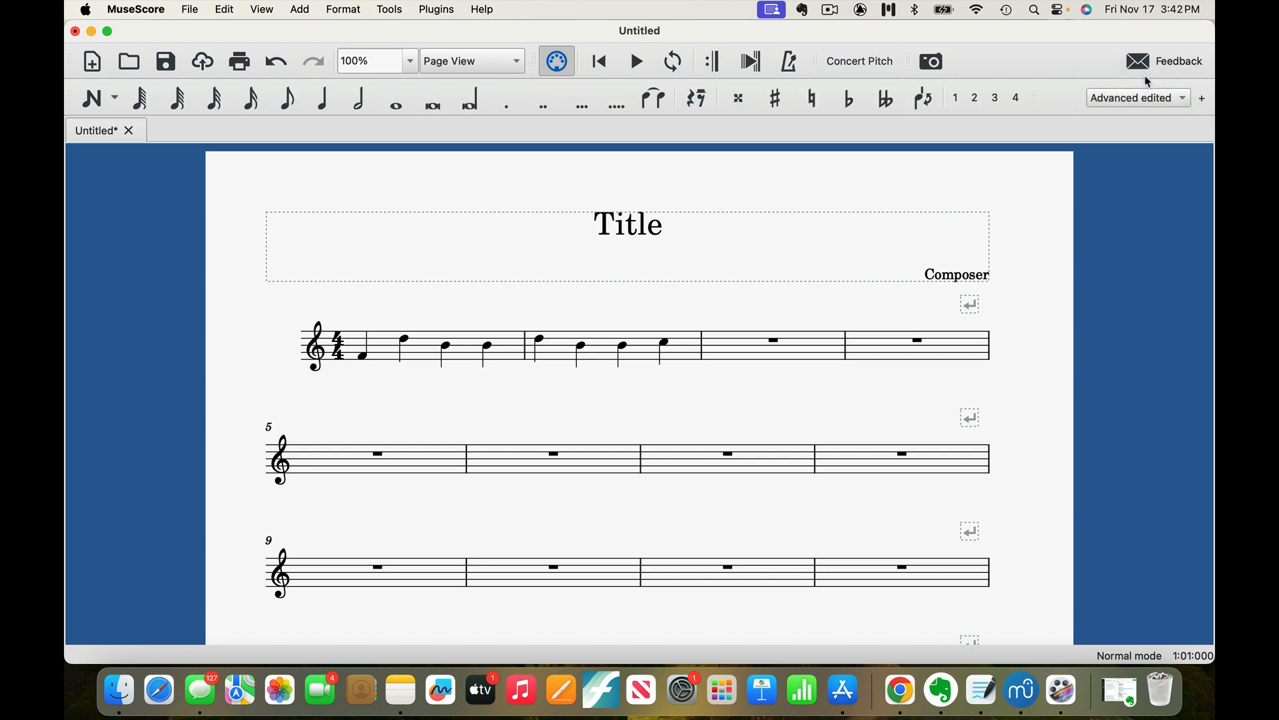
click(1146, 101)
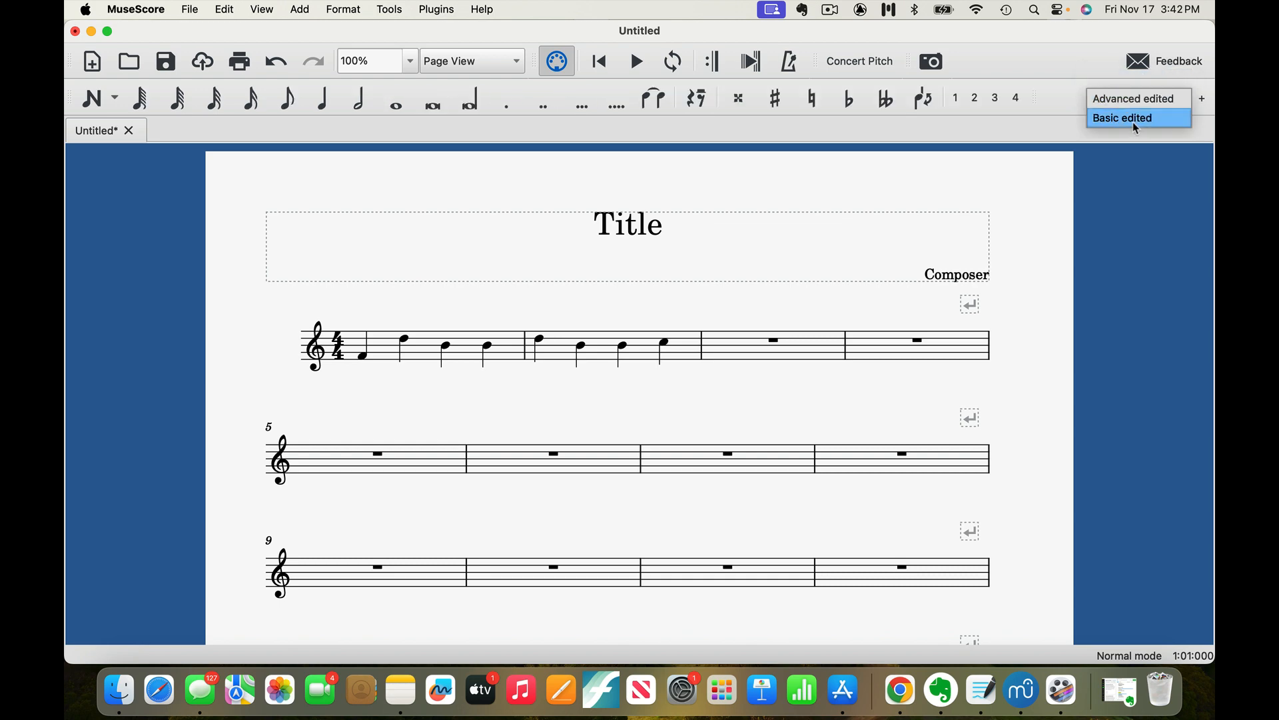
click(1133, 122)
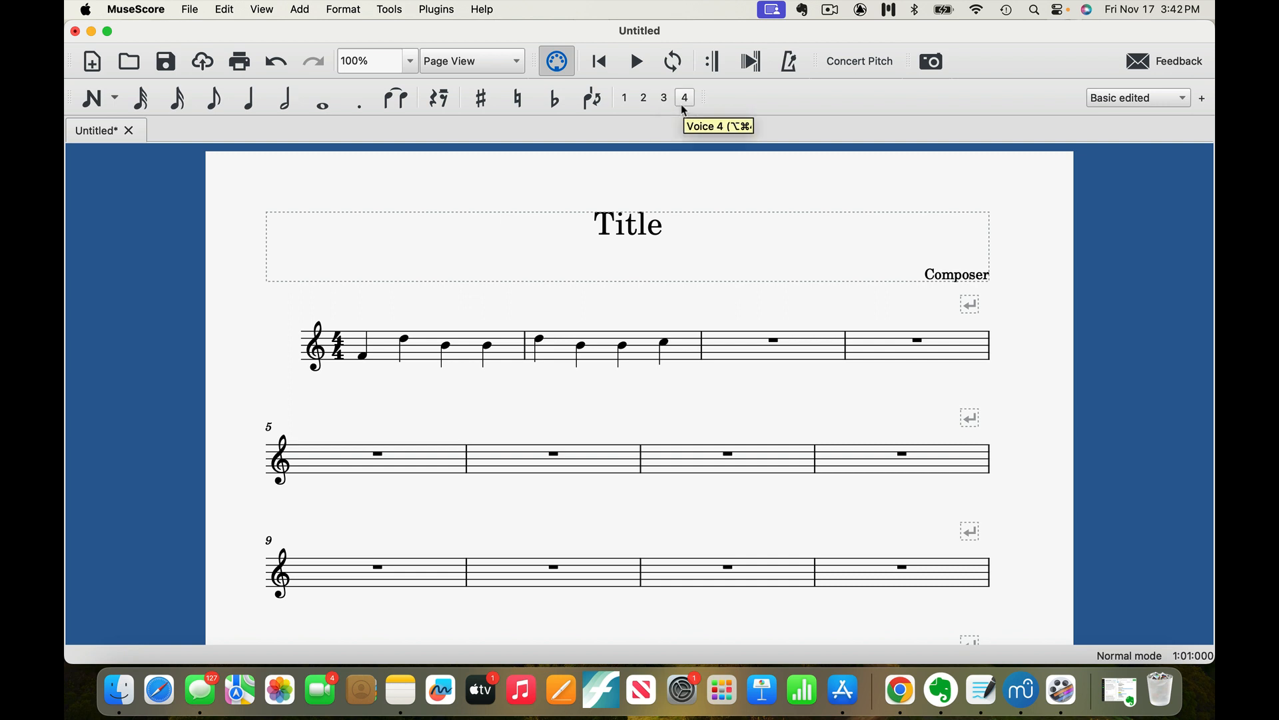
Step: Switch to the Advanced edited workspace, review its additional note input tools, and return to Basic edited
click(1141, 103)
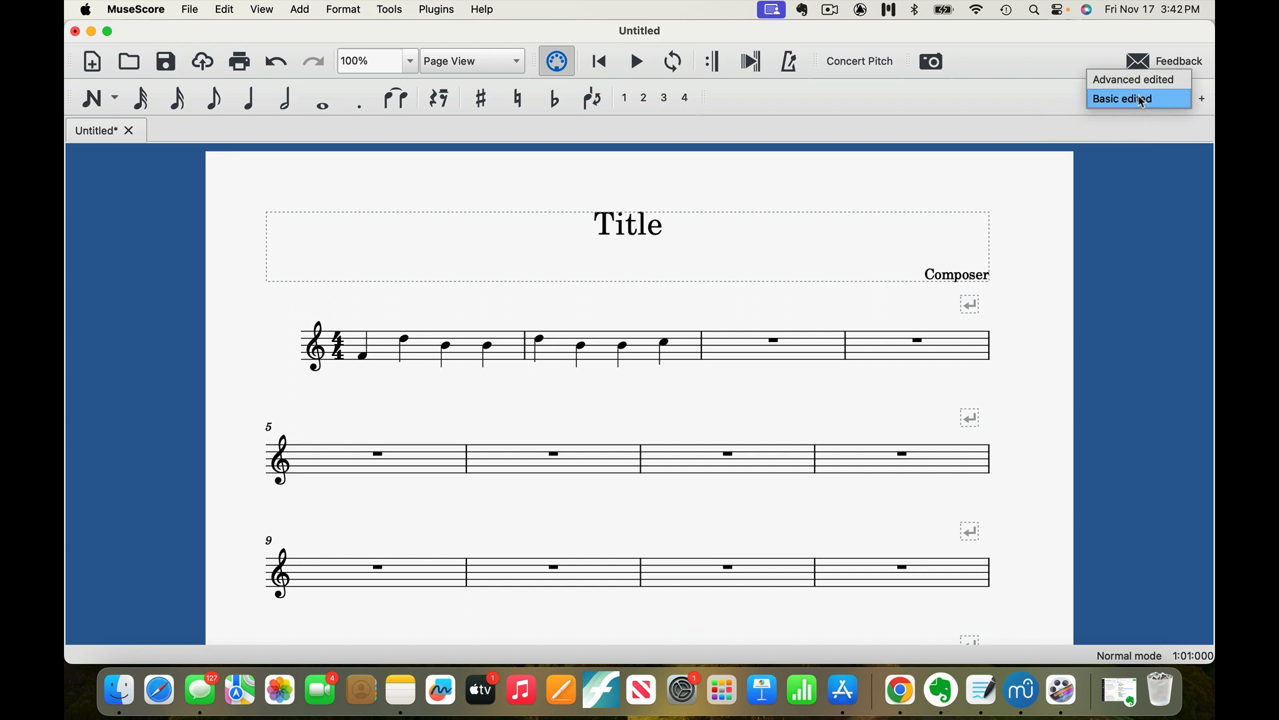
click(1142, 80)
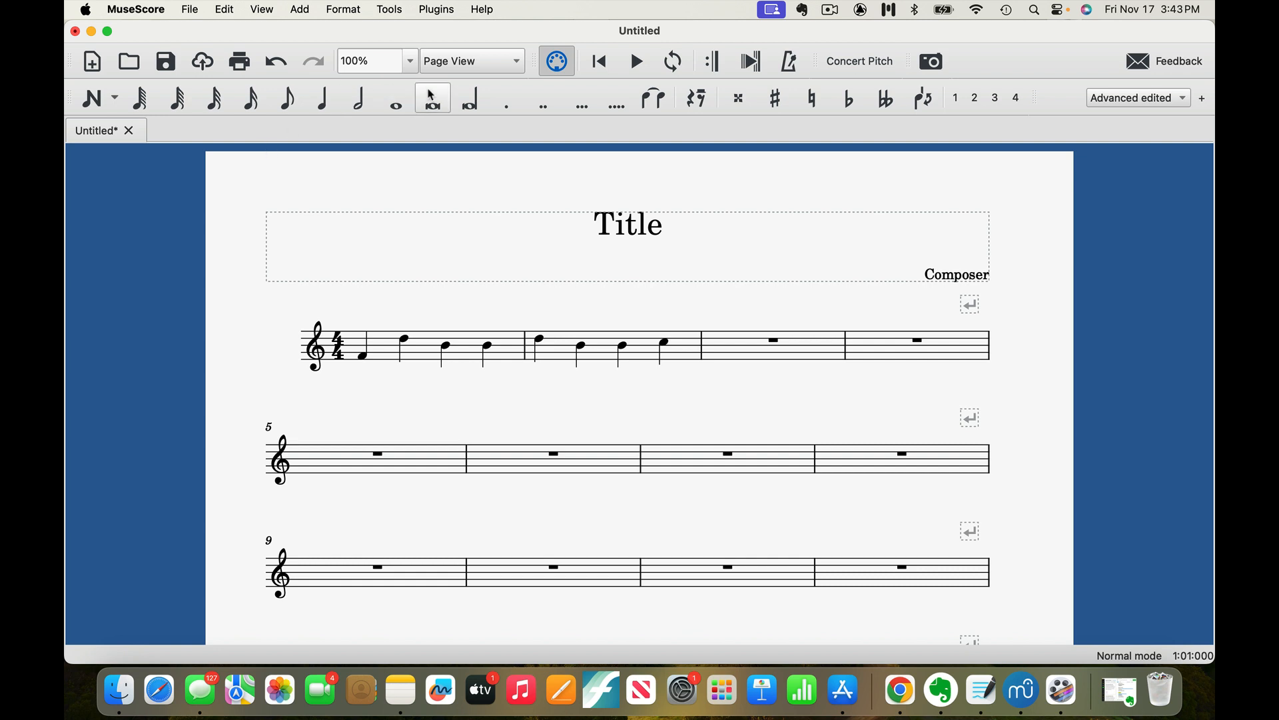
click(353, 107)
click(397, 101)
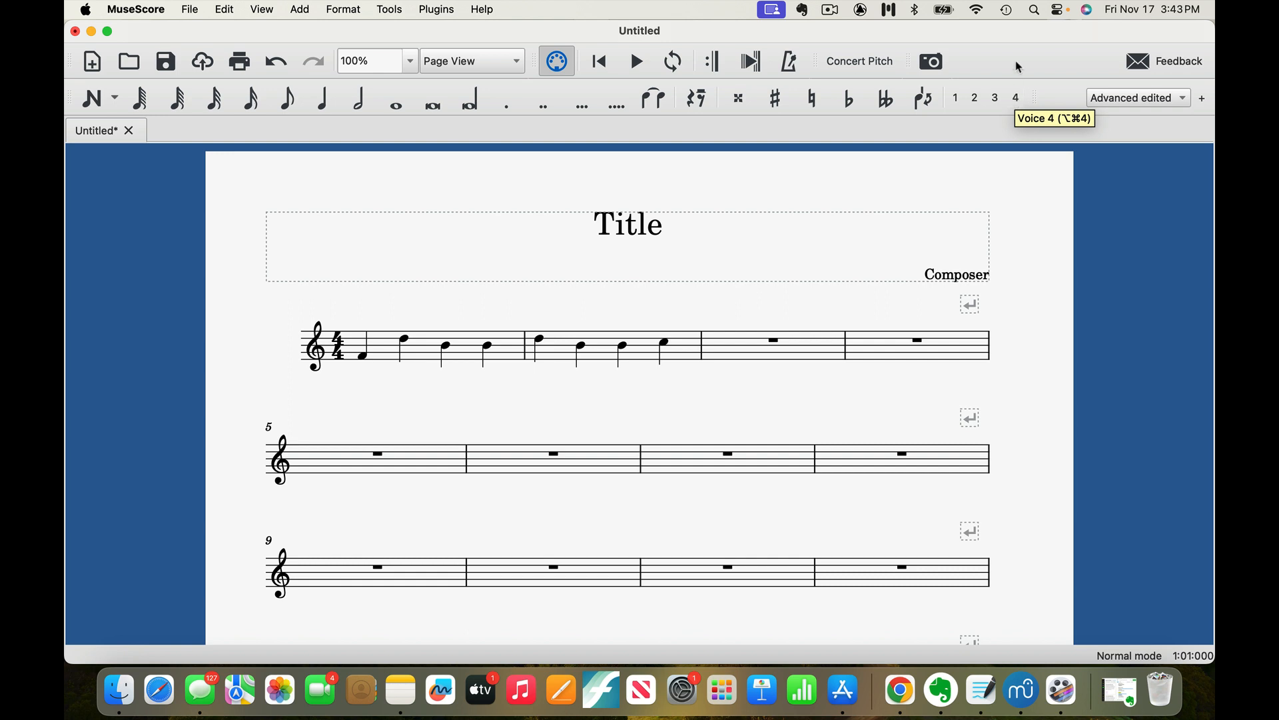
click(1149, 99)
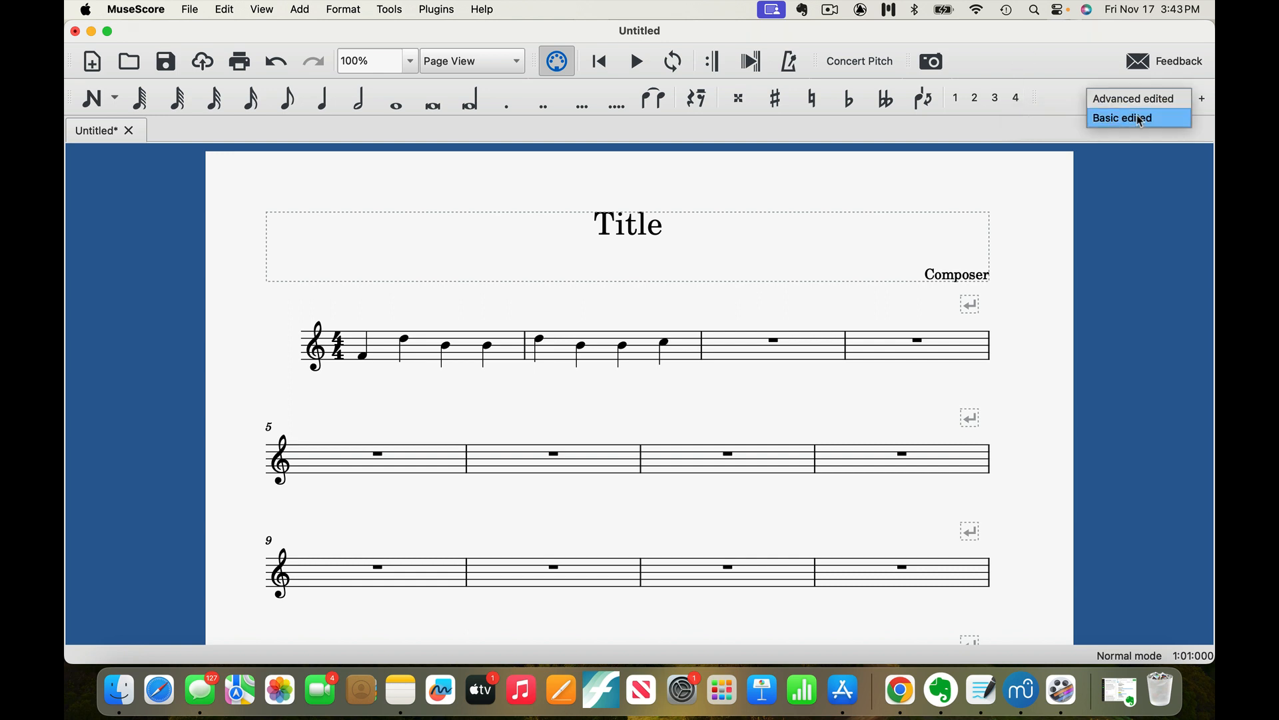
click(1141, 120)
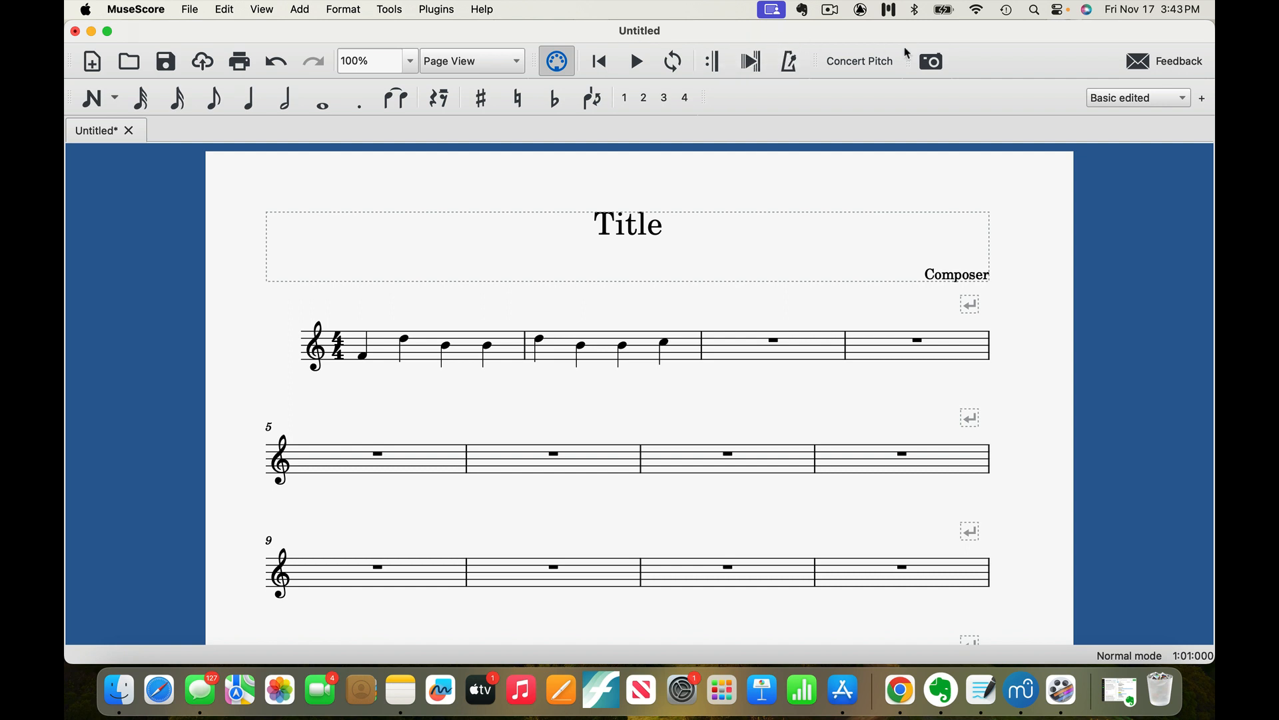
Step: Preview the score in Continuous View and Single Page, and return it to Page View
click(506, 63)
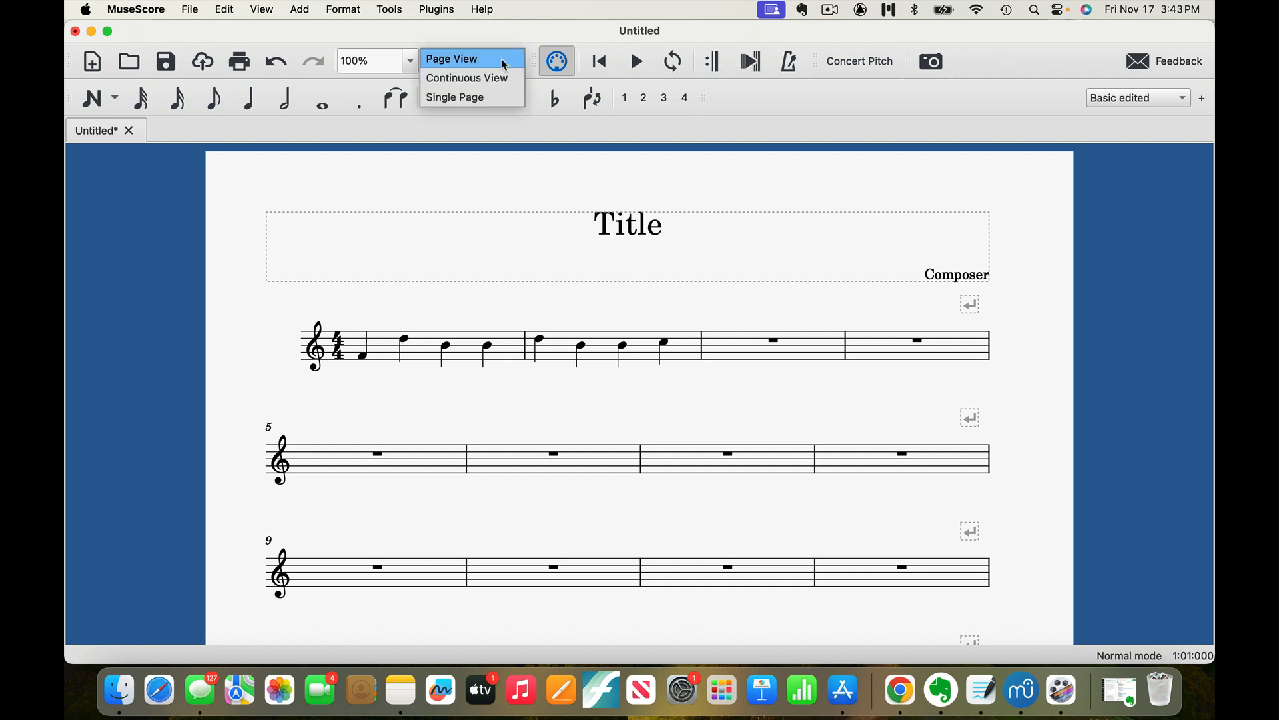
click(501, 78)
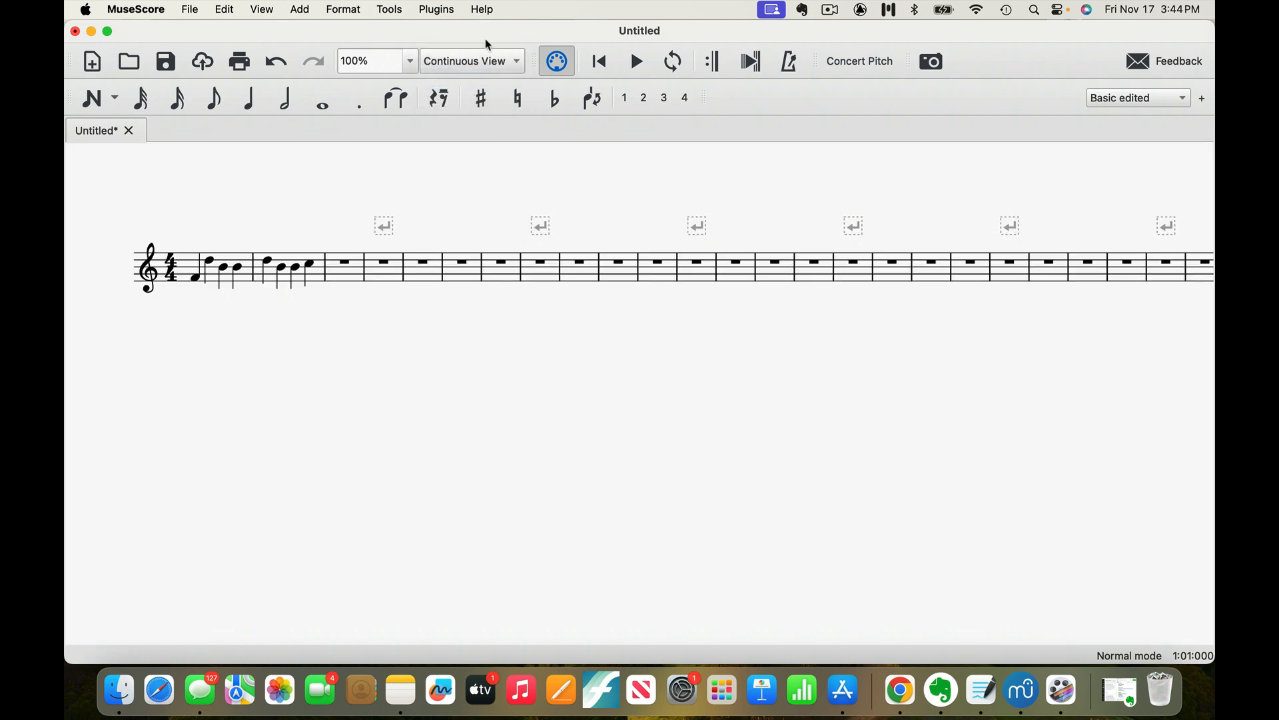
click(489, 62)
click(485, 79)
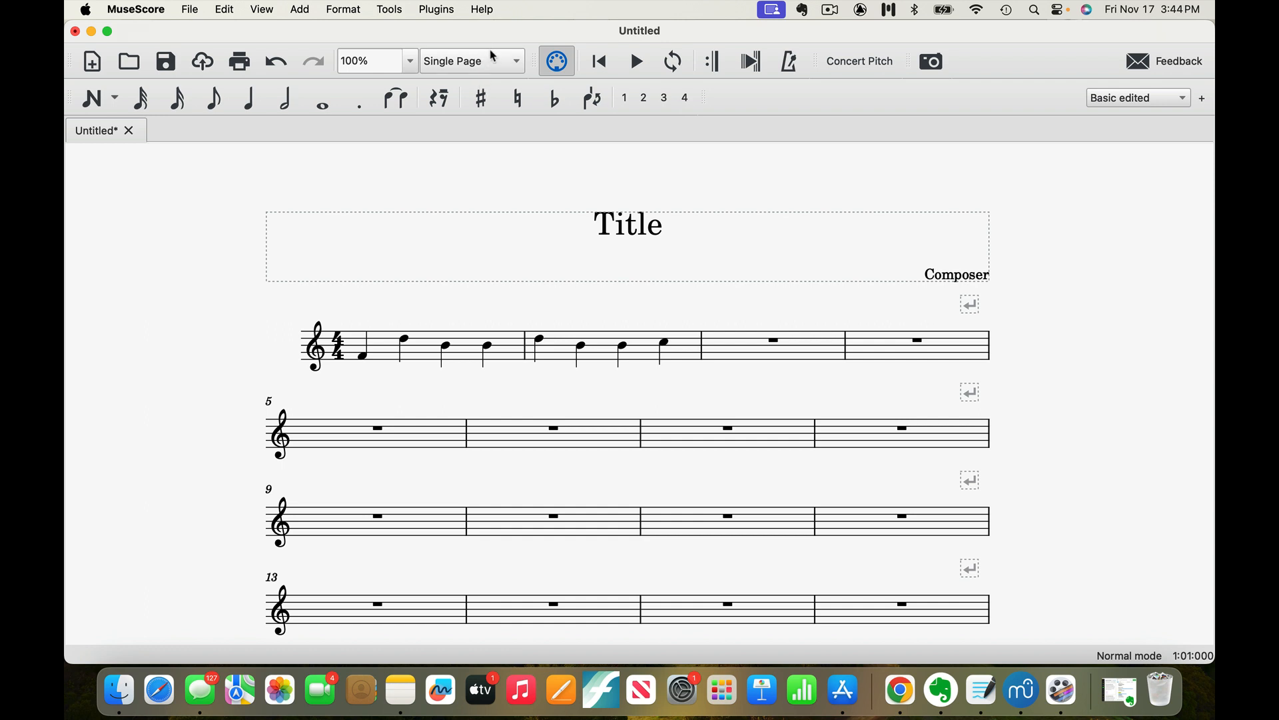
click(487, 65)
click(485, 32)
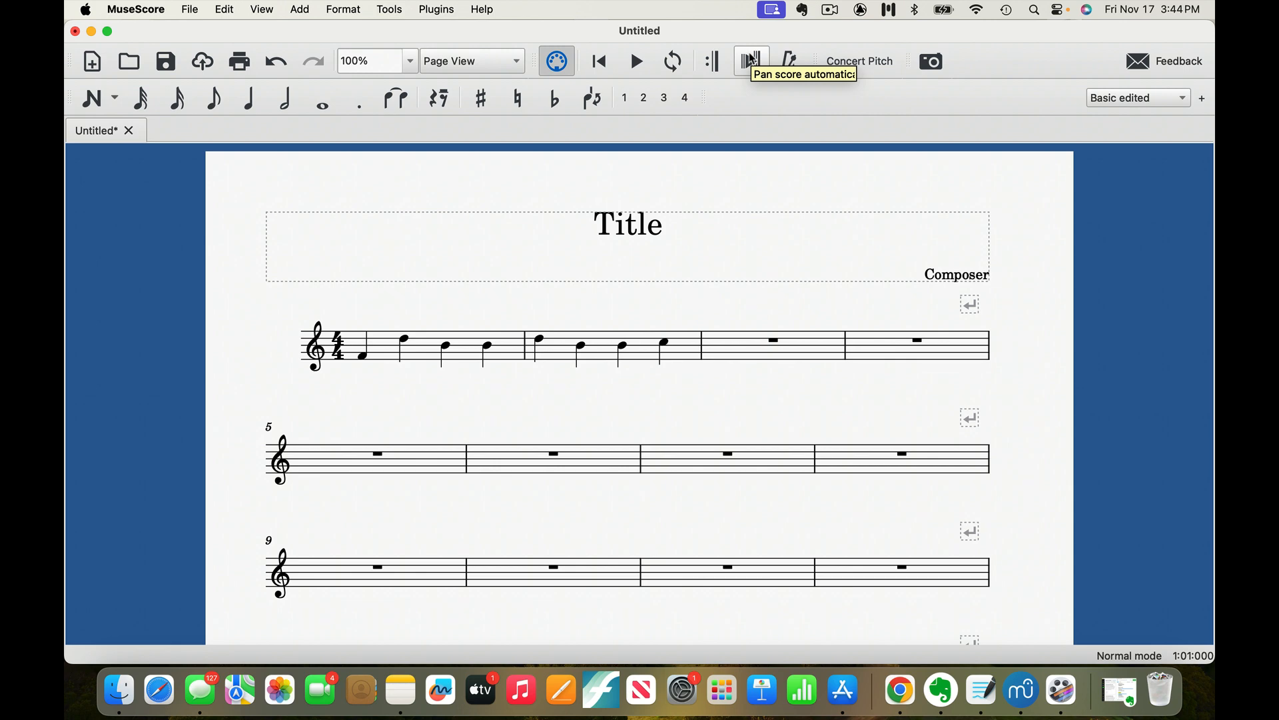
Step: Switch to the Advanced edited workspace and check the available zoom levels without changing the score's zoom
click(1130, 96)
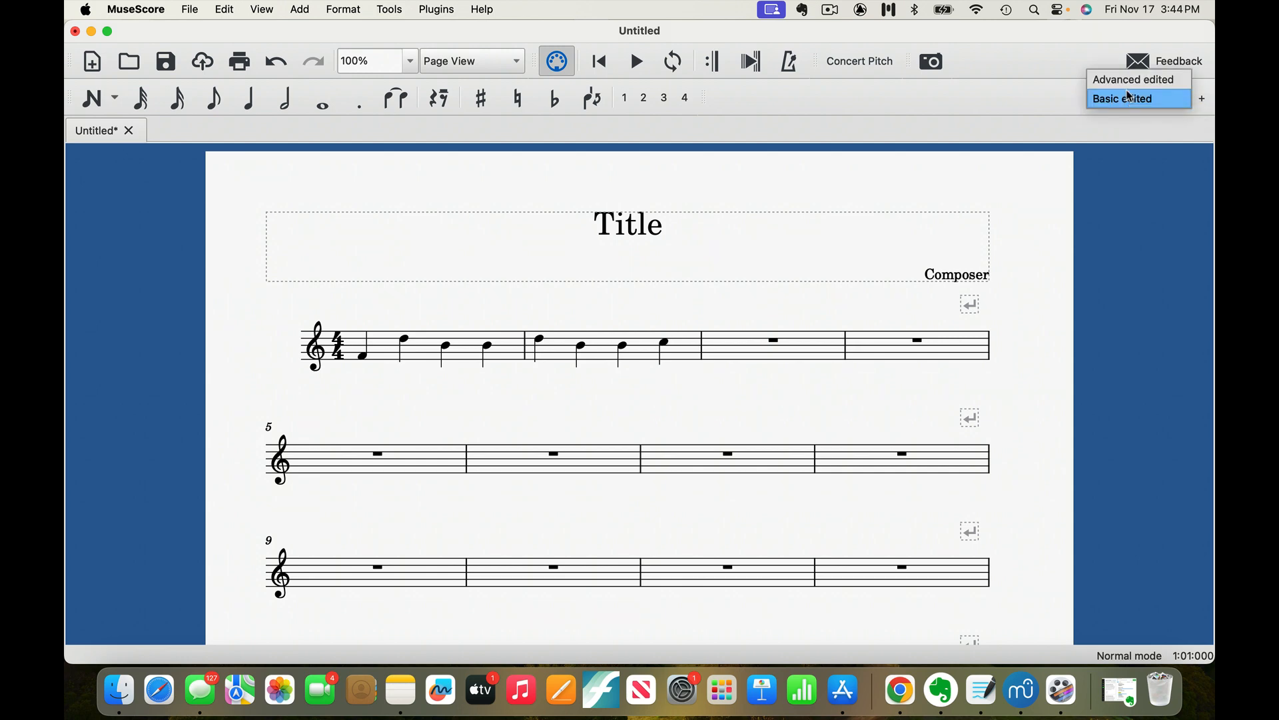
click(1135, 79)
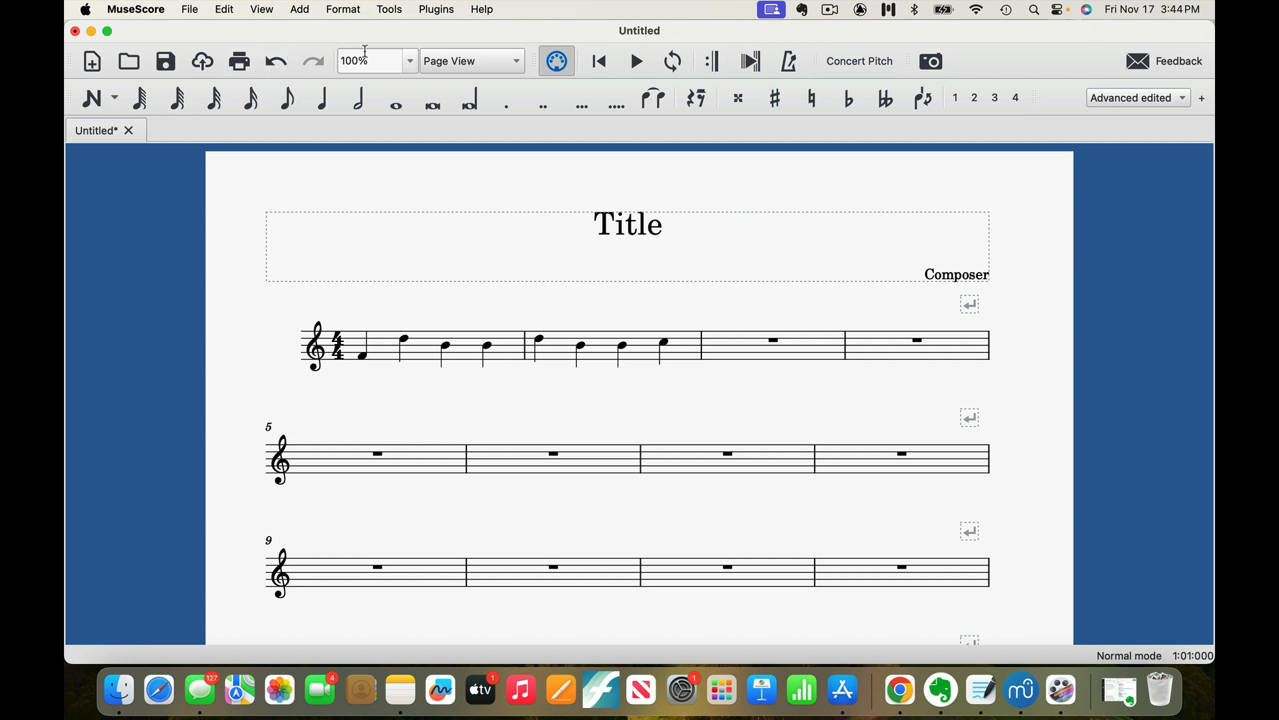
click(411, 62)
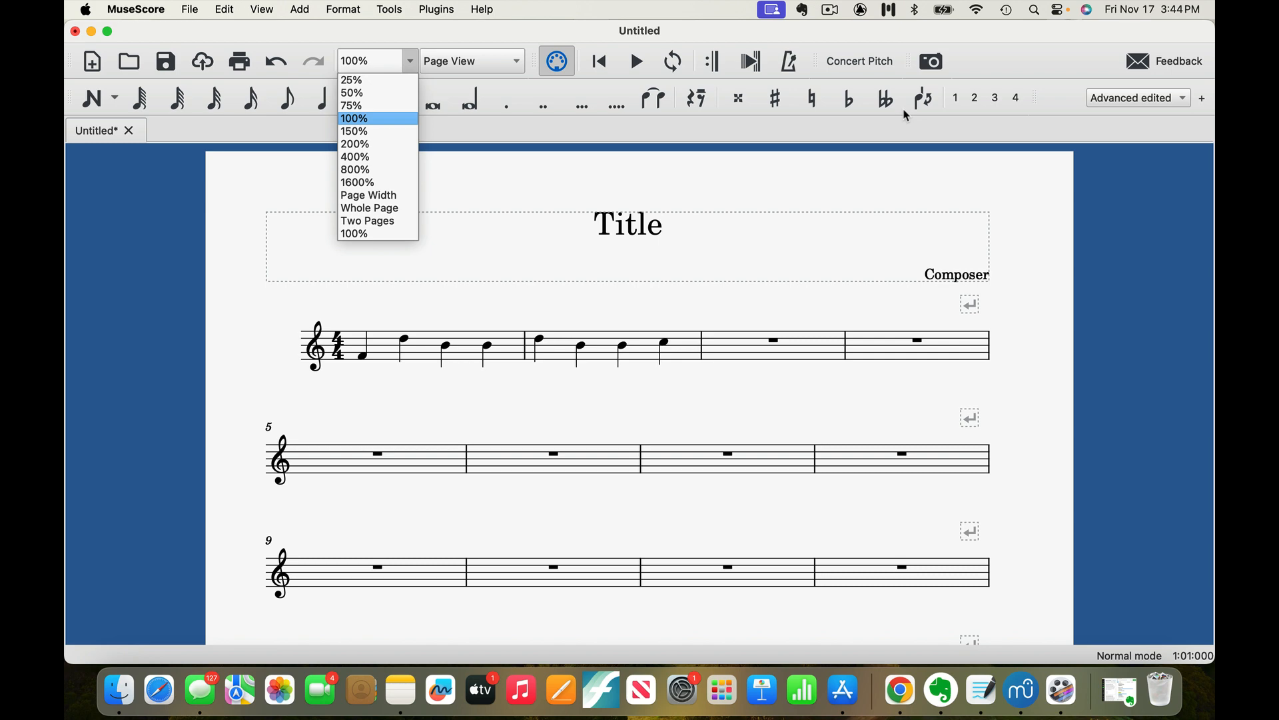
click(852, 203)
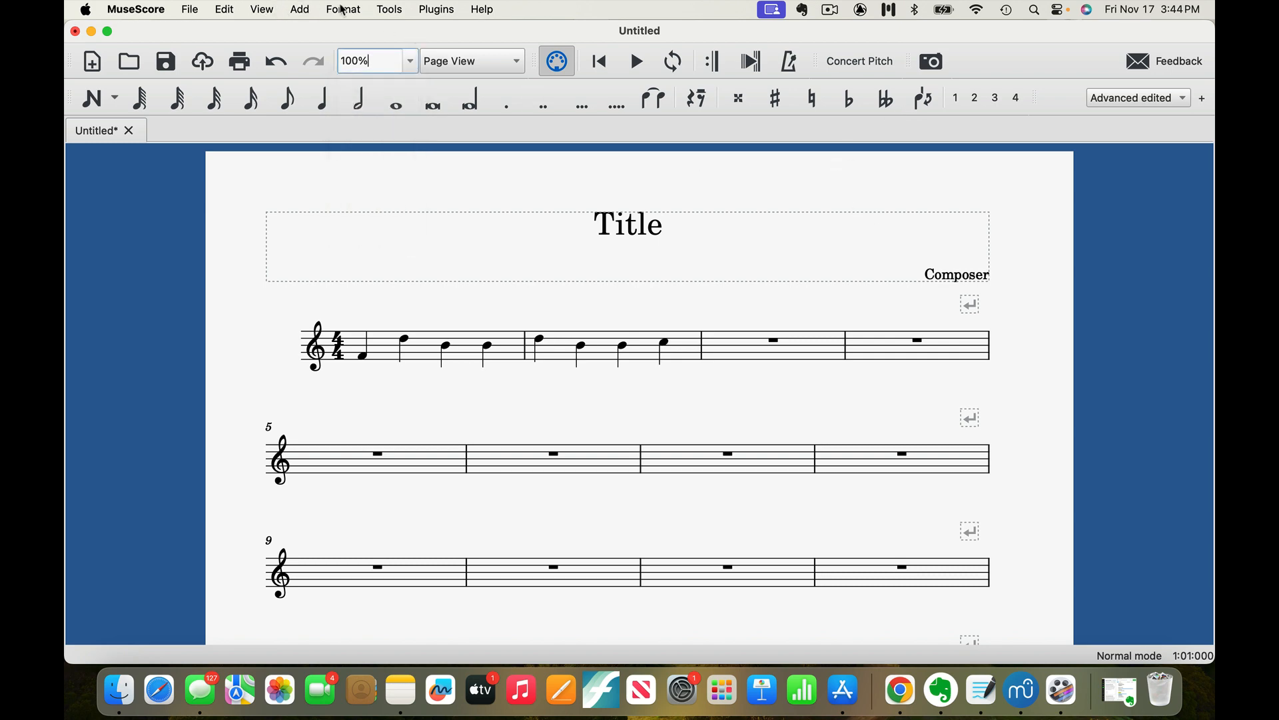
Step: Show the Palettes window and enlarge it enough to view the clefs and key signatures
click(269, 14)
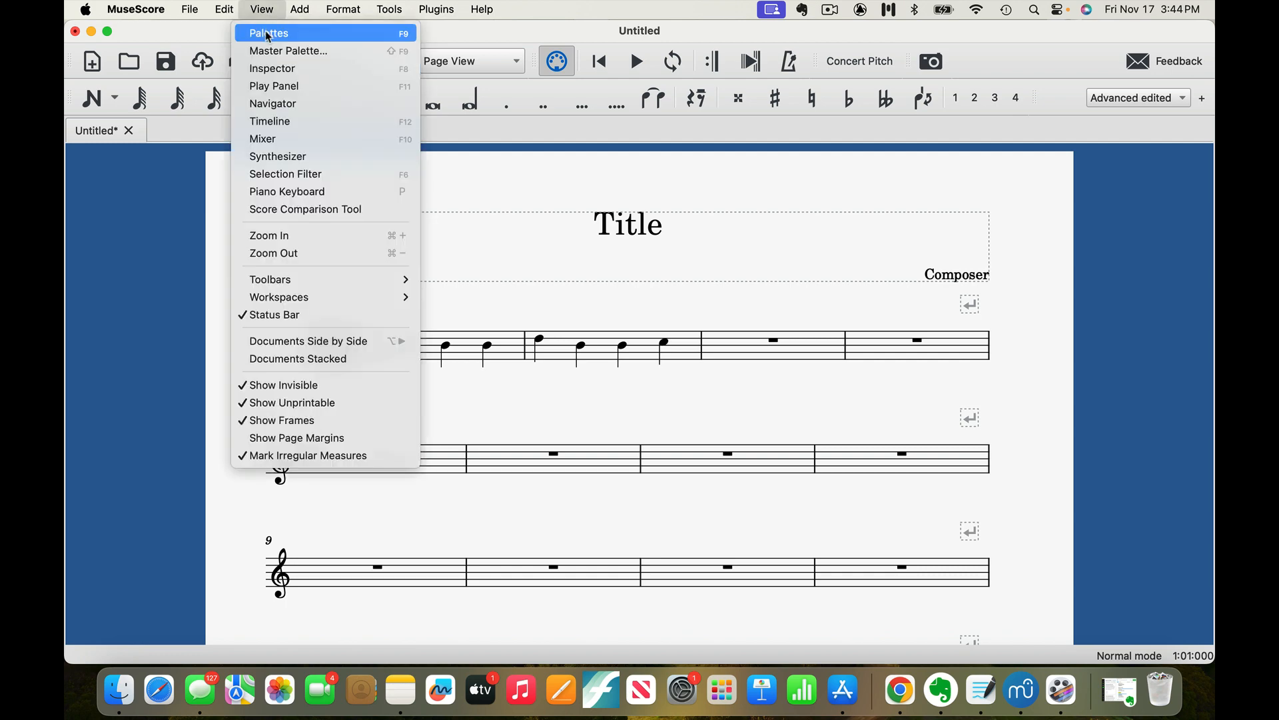
click(270, 35)
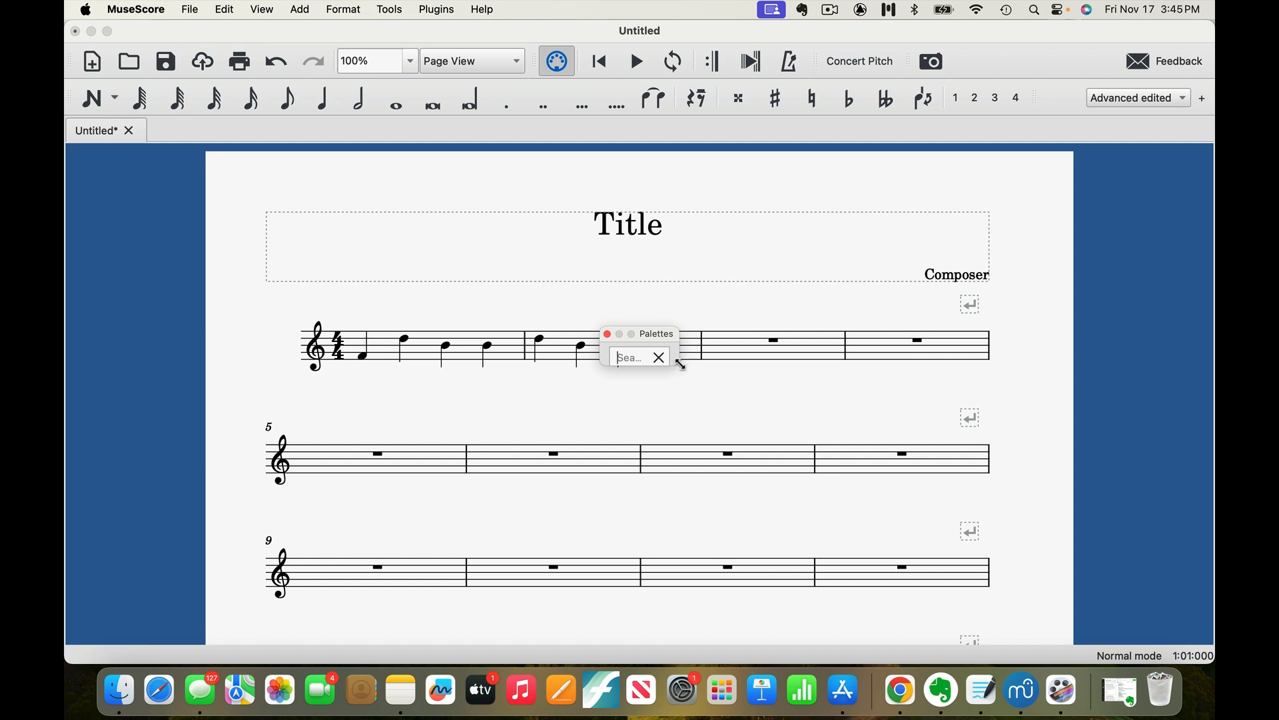
drag(677, 364, 1008, 562)
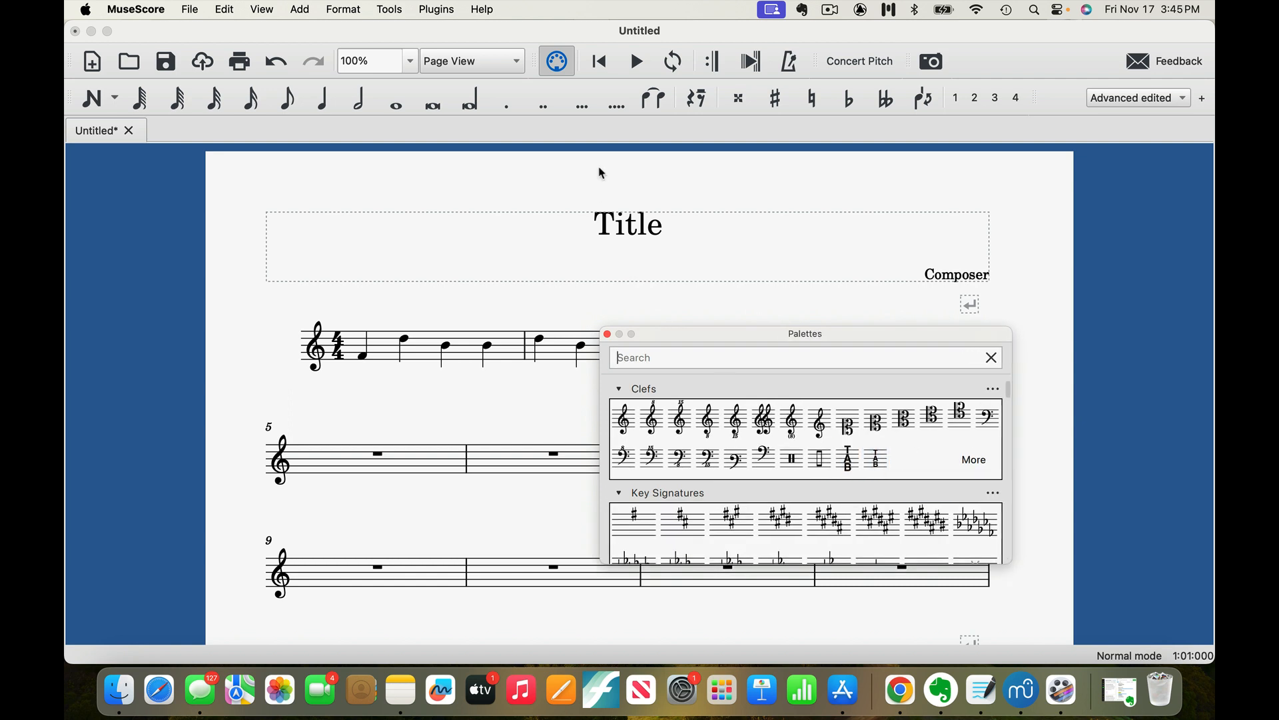
Step: Open the Master Palette and close the smaller Palettes window
click(274, 12)
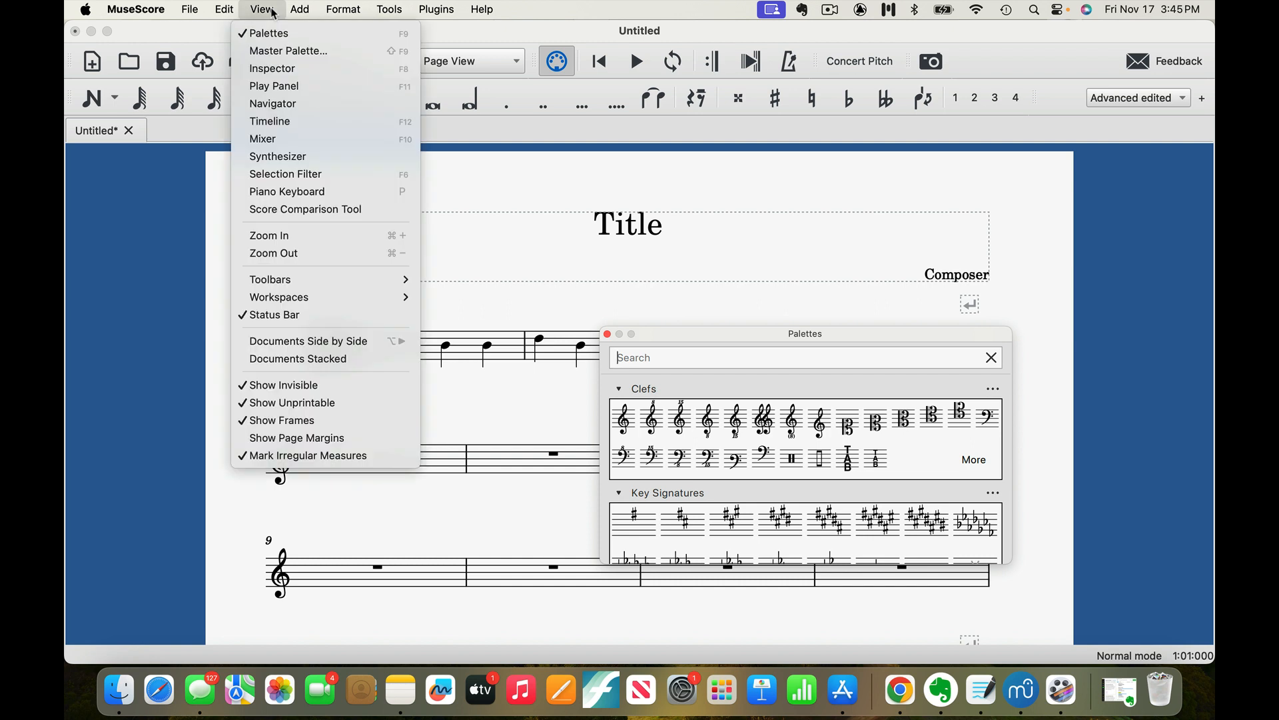
click(283, 57)
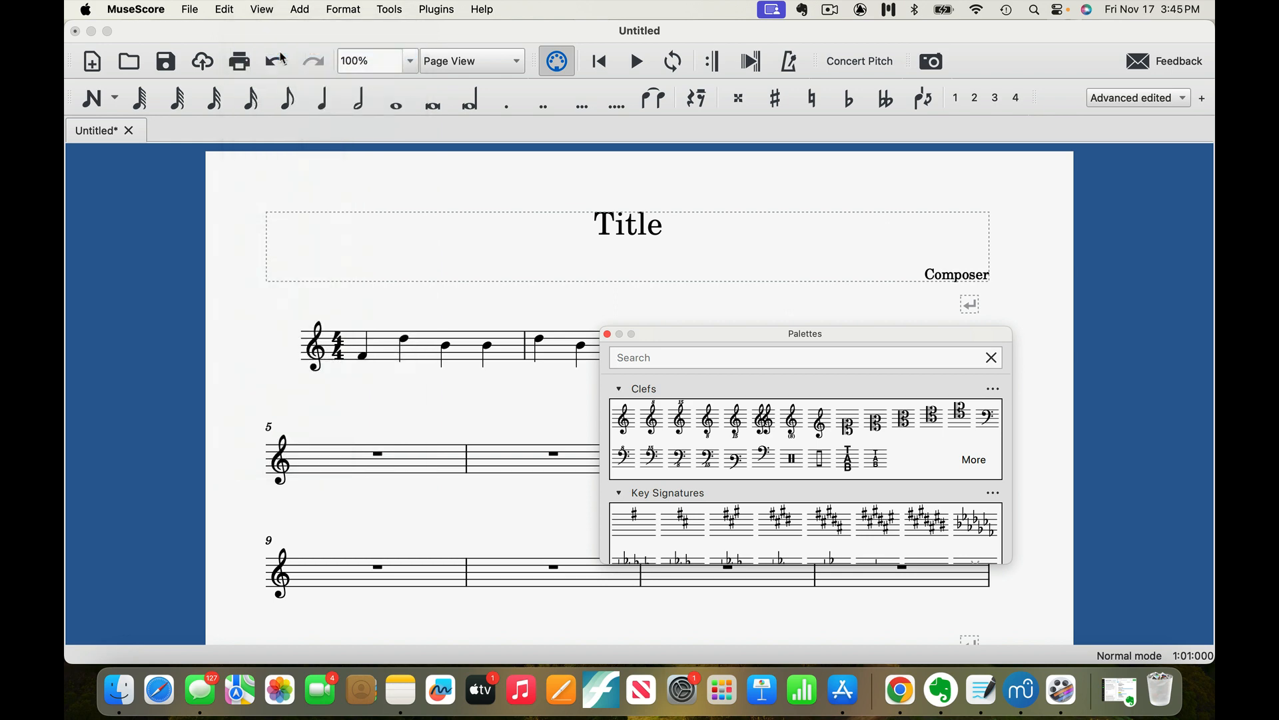
click(607, 333)
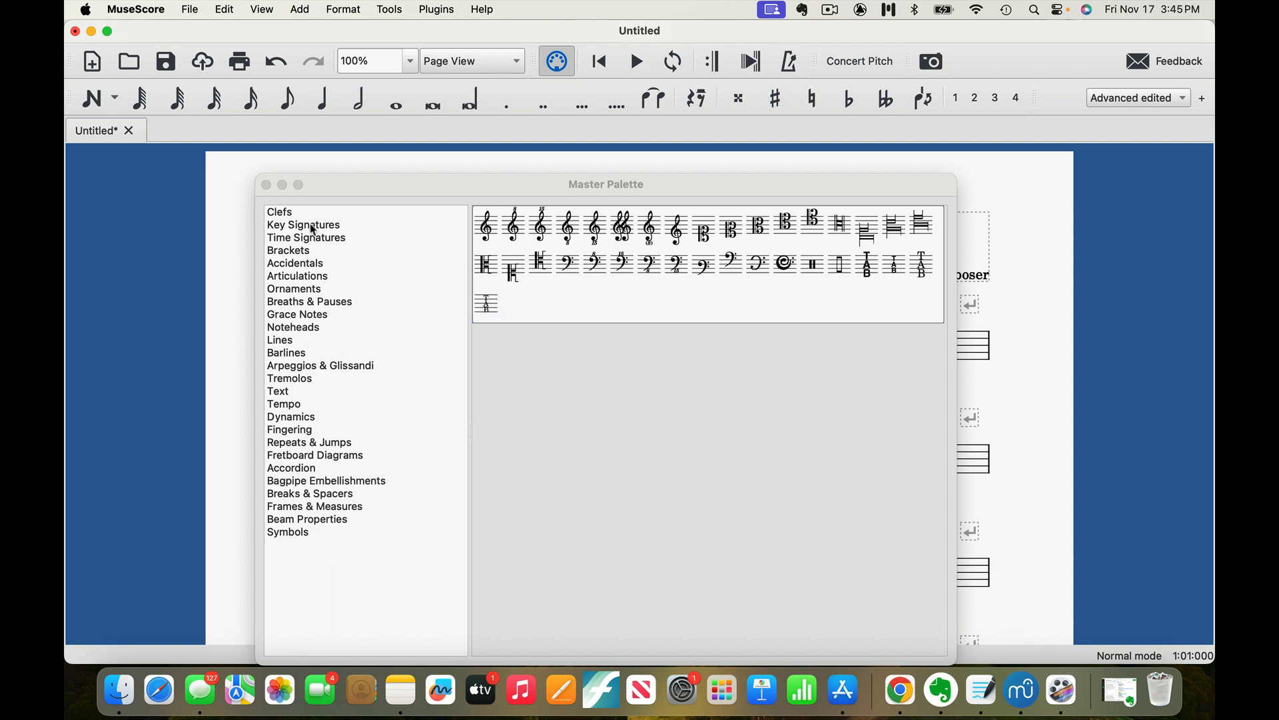
Step: Examine the Clefs and Key Signatures categories of the Master Palette, including the accidentals for creating a key signature
click(287, 213)
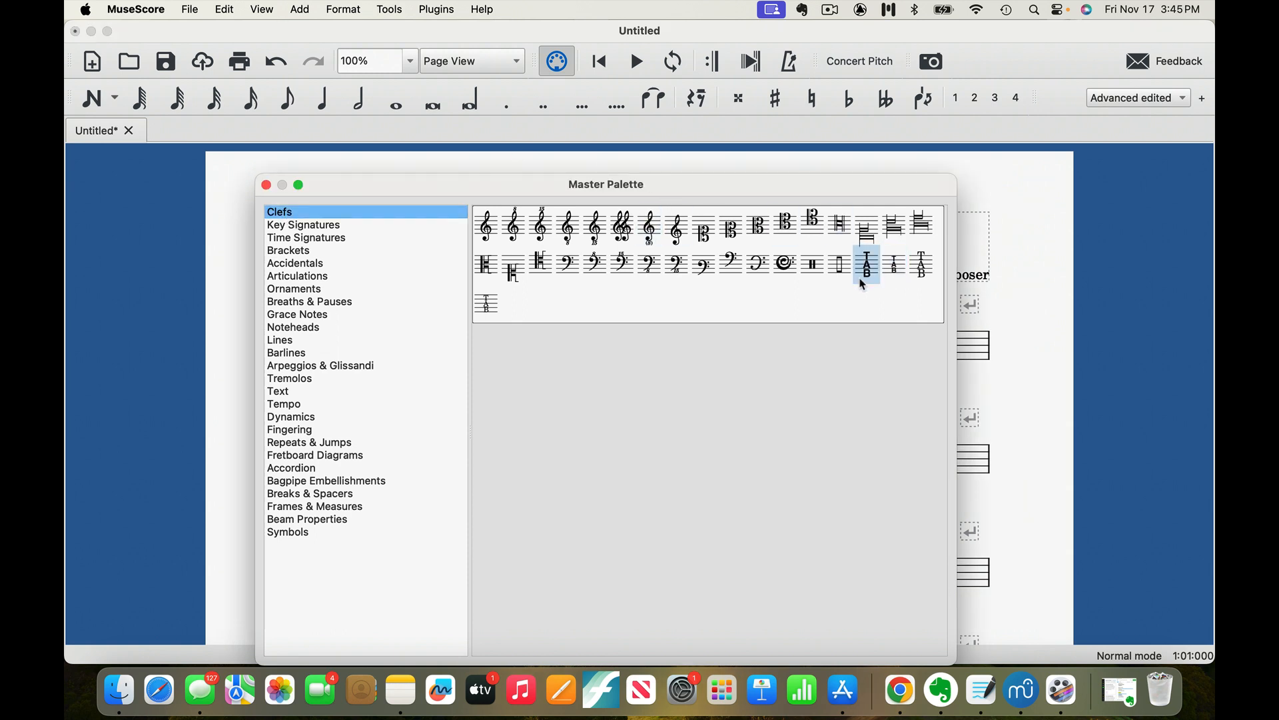
click(320, 227)
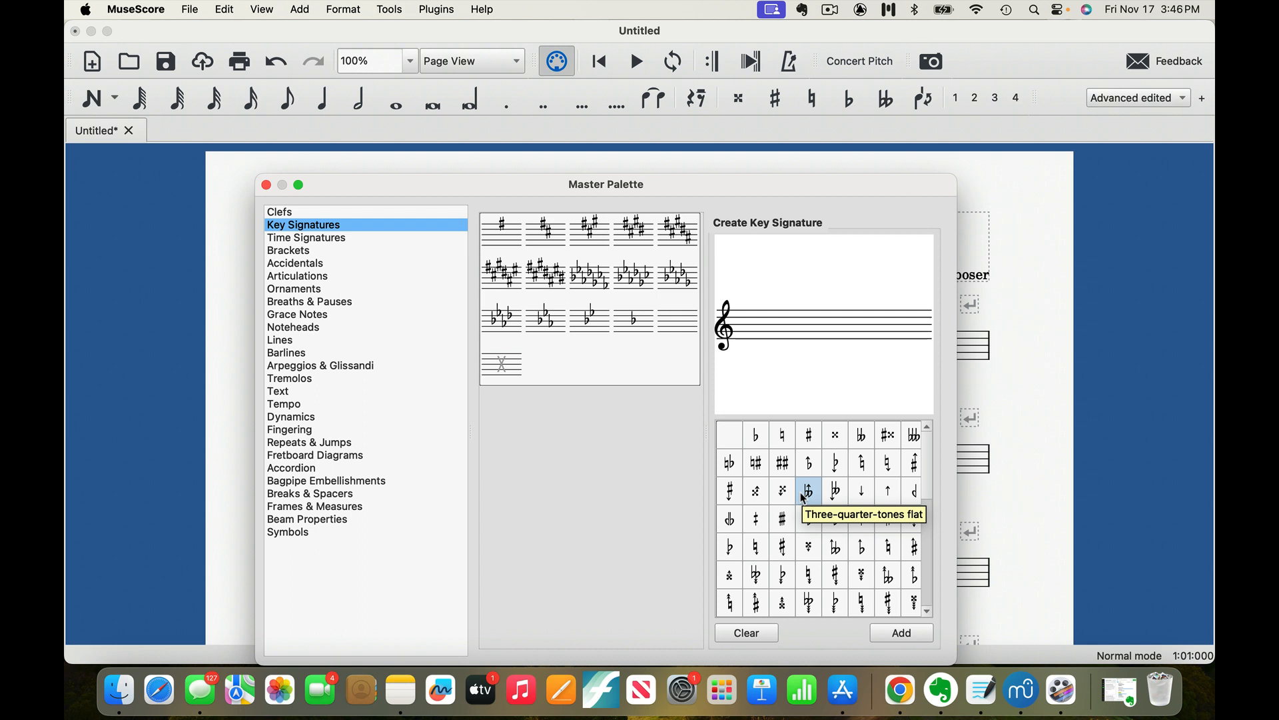
scroll(889, 491, right, 1)
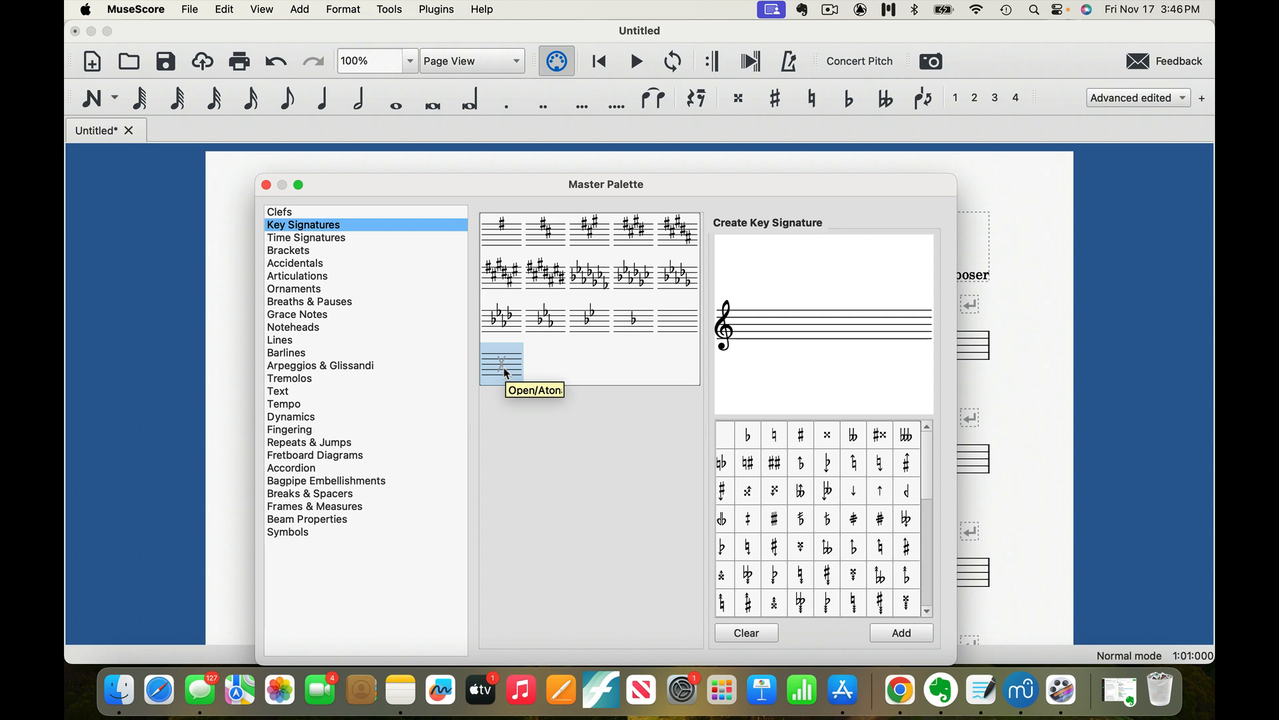
Step: Show the Time Signatures category and inspect the note groups of the single-digit 2, cut triple time and last 12/8 signatures
click(324, 239)
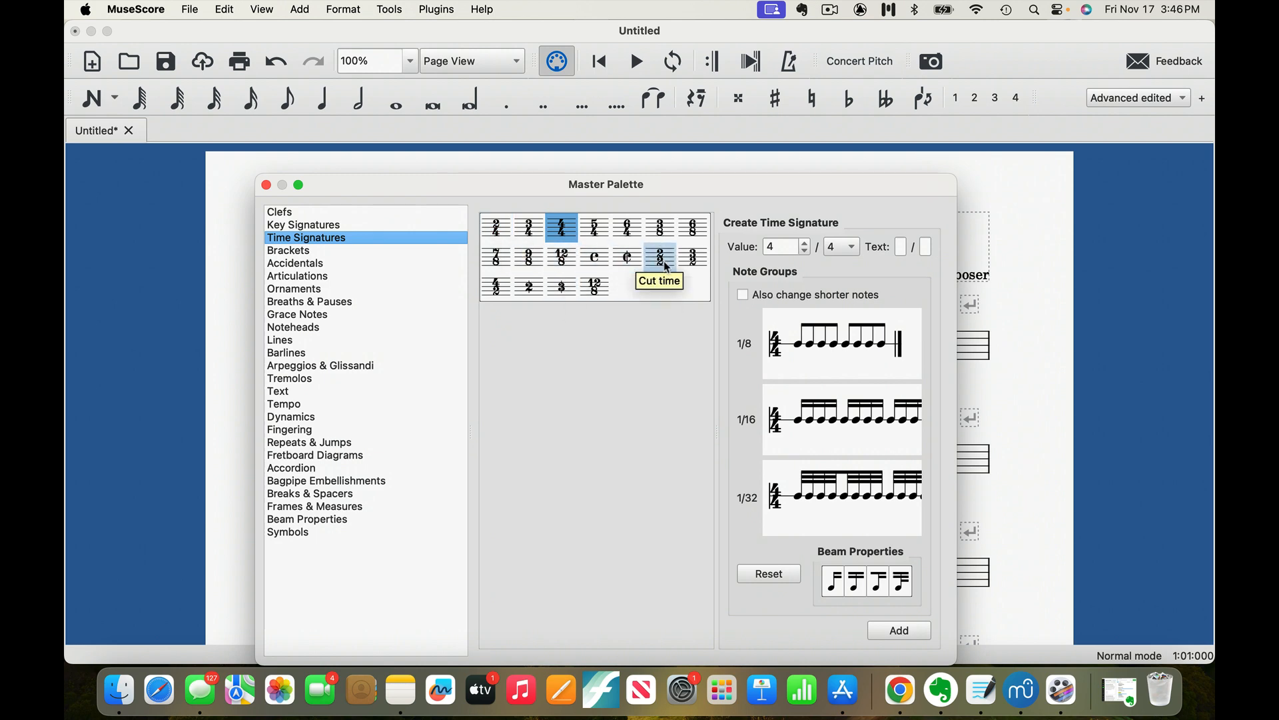
click(527, 291)
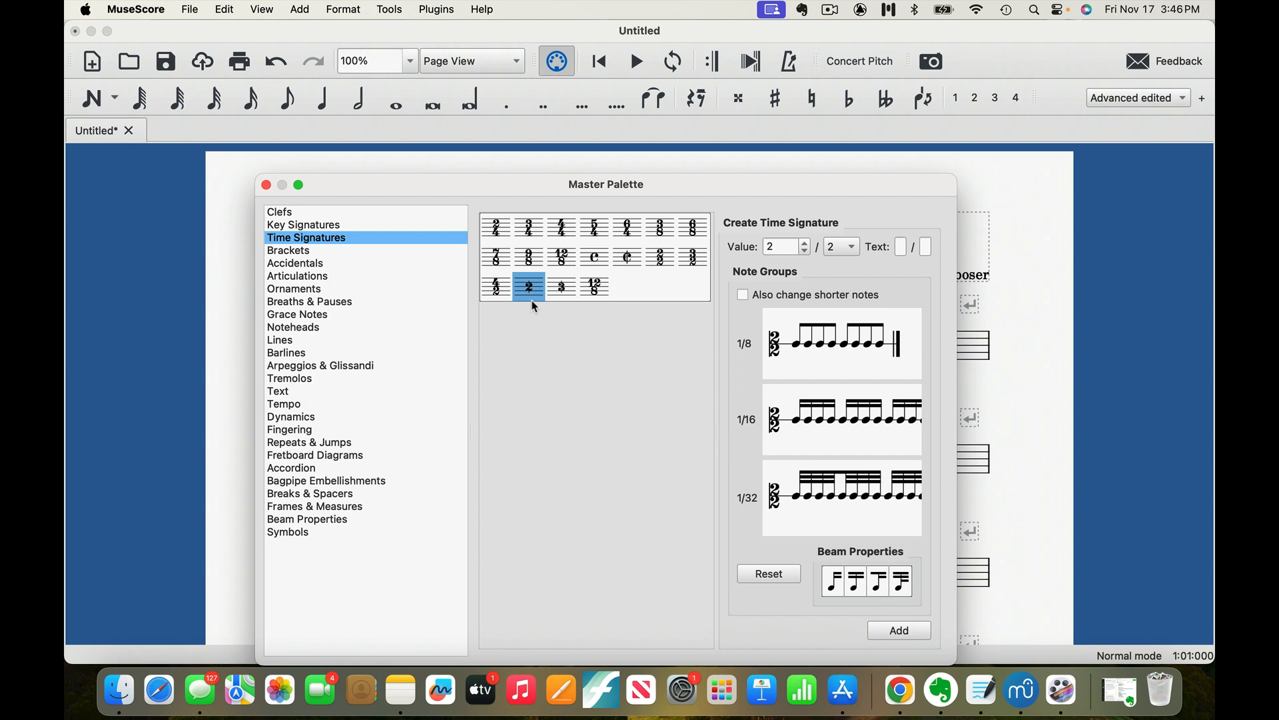
click(563, 300)
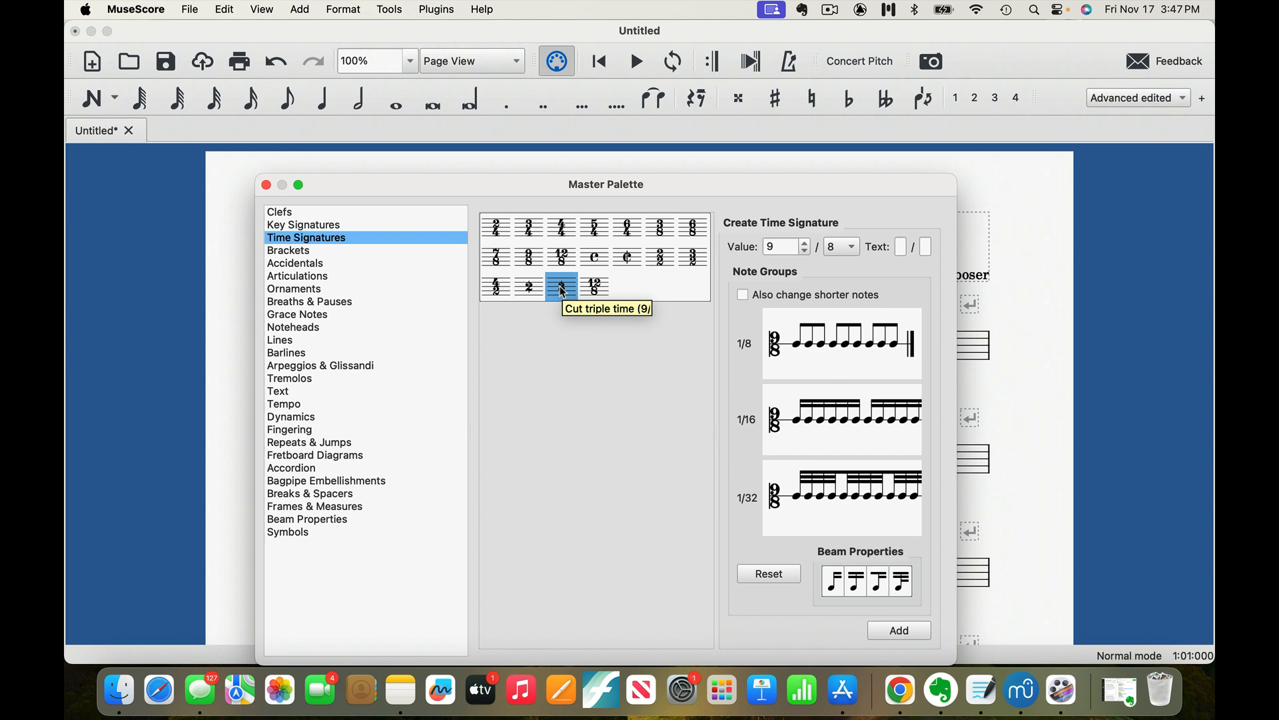
click(597, 288)
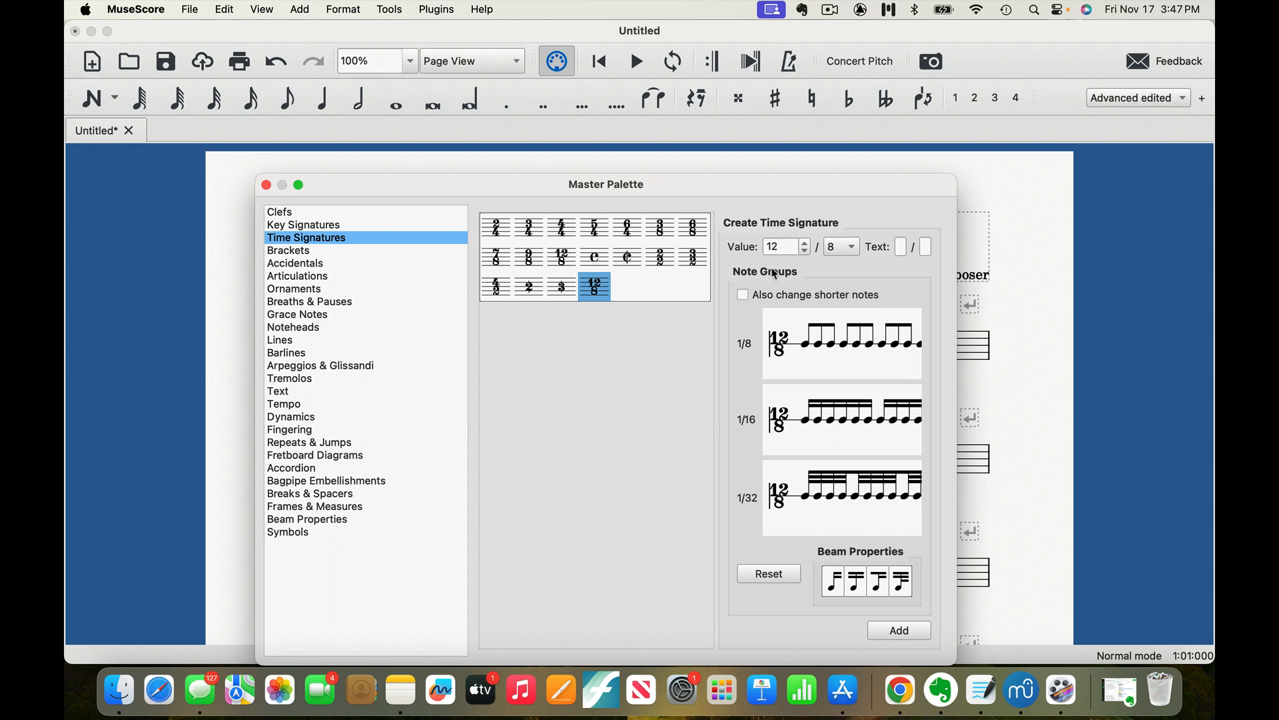
Step: Set the value of the time signature being created to 15/8
click(806, 244)
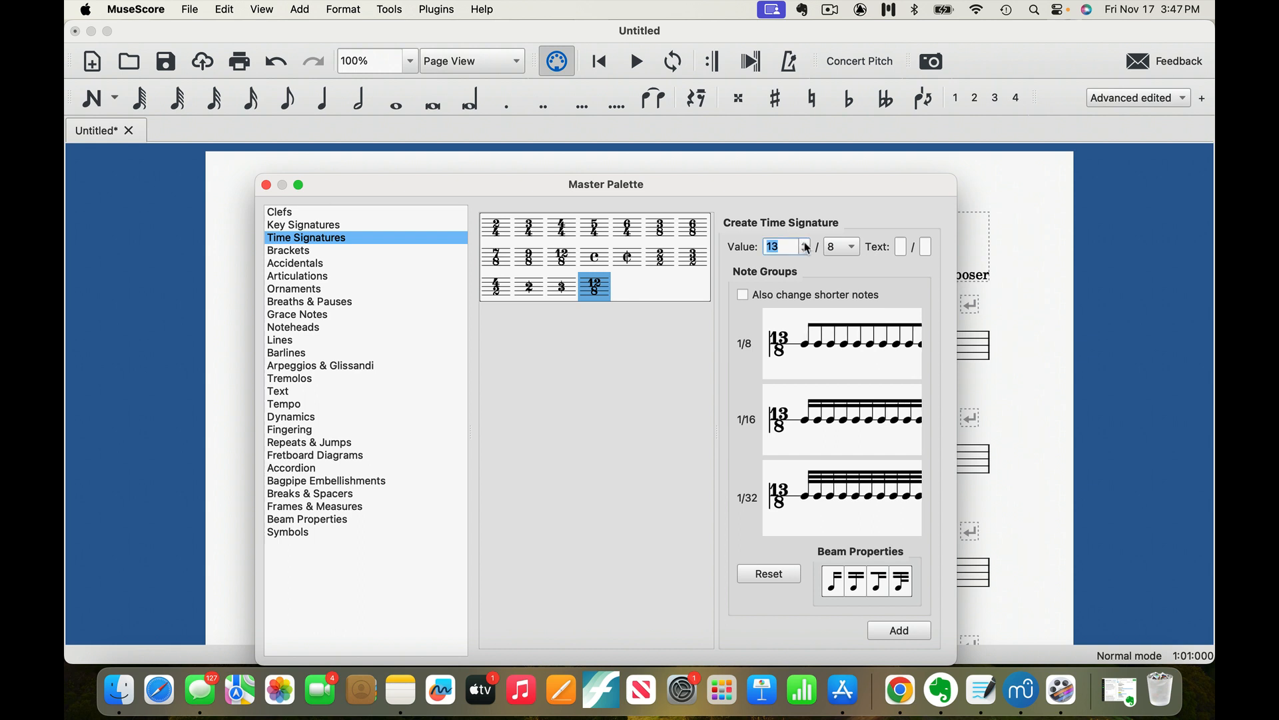
click(805, 251)
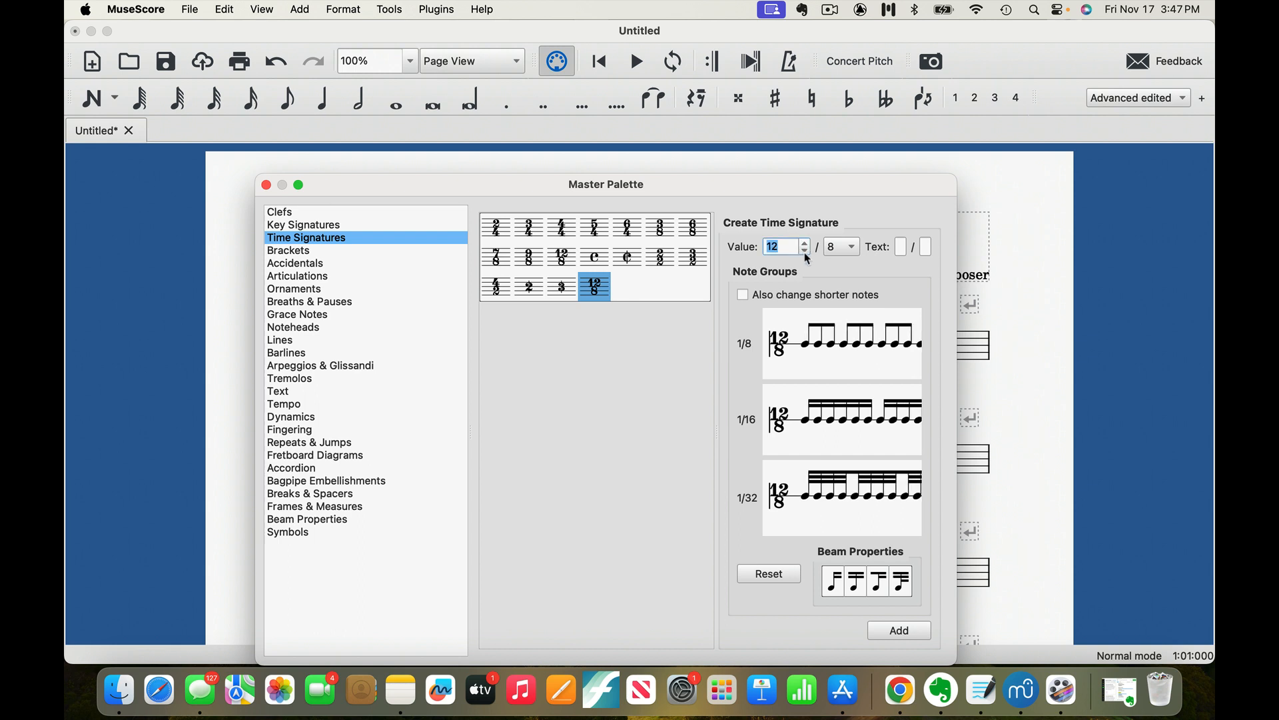
click(805, 252)
click(805, 252)
click(805, 252)
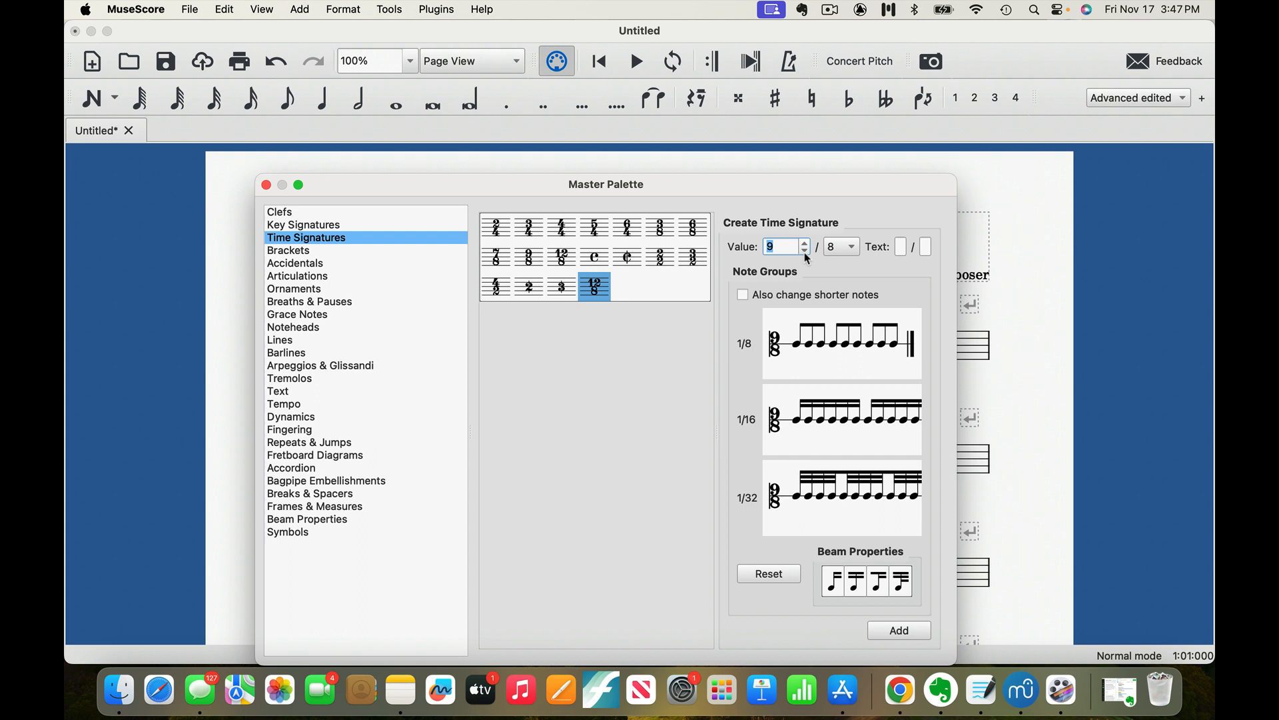
click(806, 244)
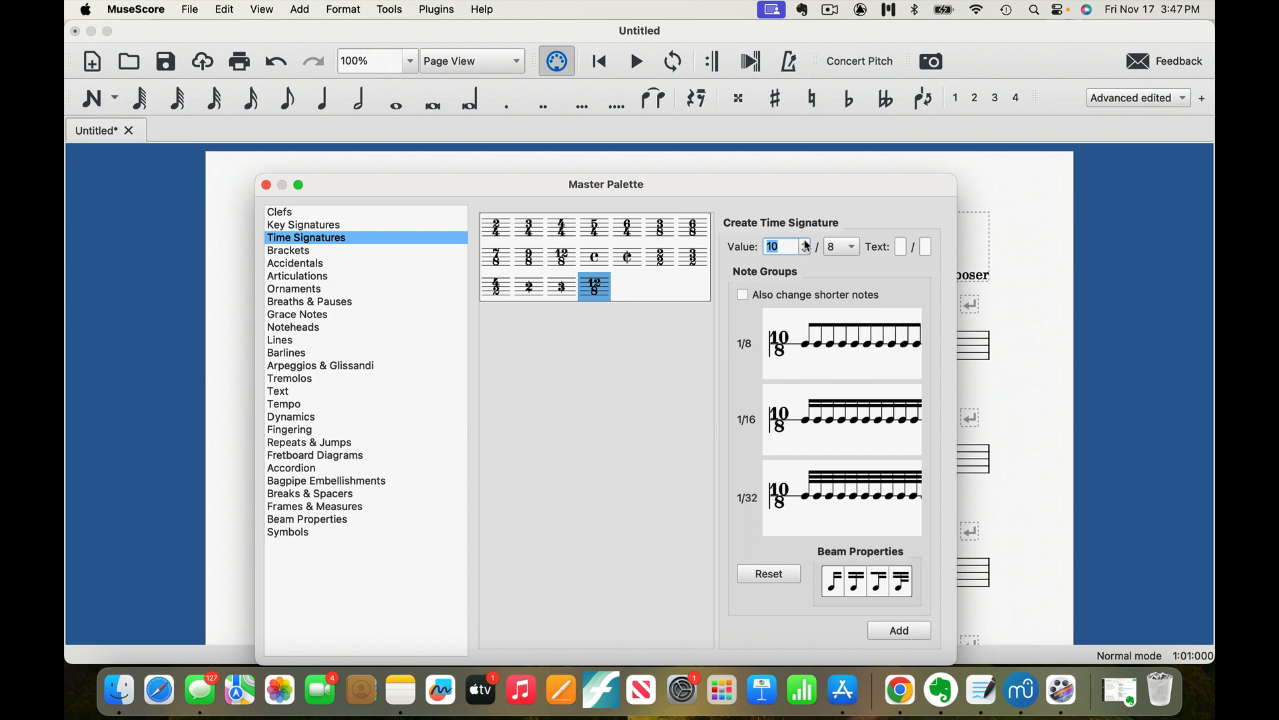
click(807, 244)
click(807, 244)
click(806, 244)
click(807, 244)
click(806, 244)
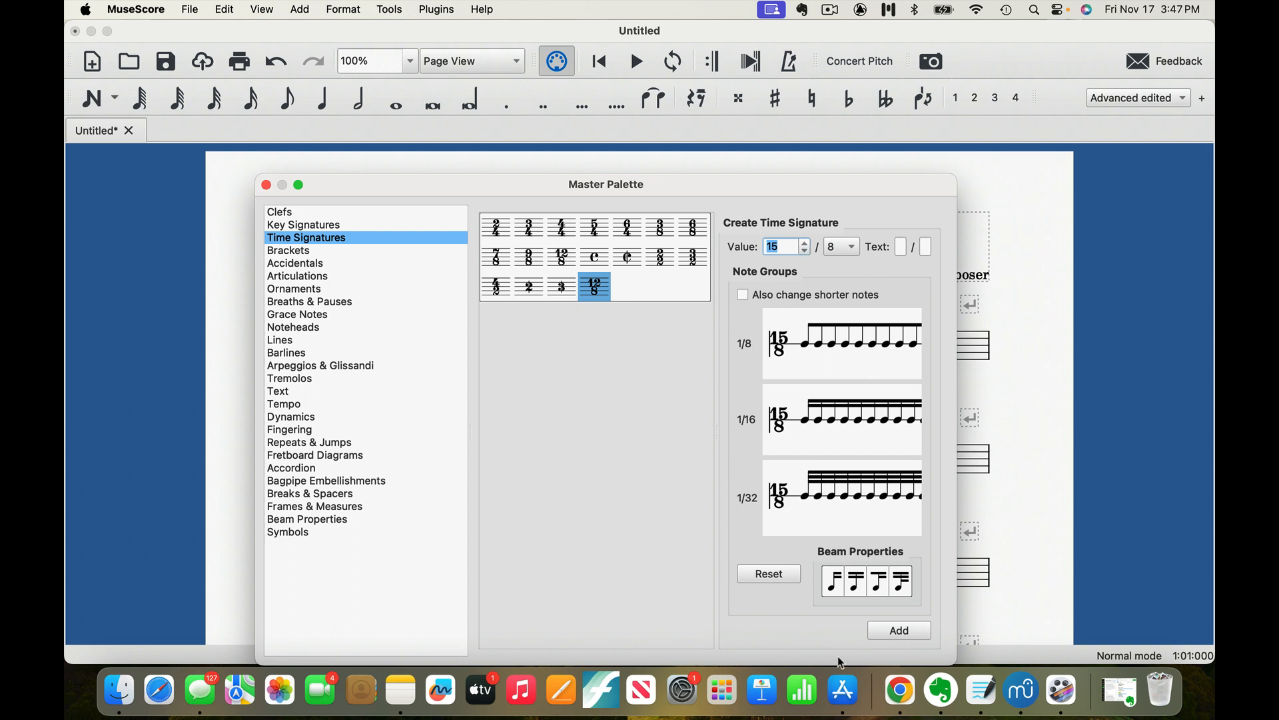
Step: Examine the 1/8, 1/16 and 1/32 note groups of the 15/8 time signature through to their final barlines
click(838, 345)
scroll(890, 340, right, 5)
scroll(891, 340, left, 5)
scroll(833, 354, right, 5)
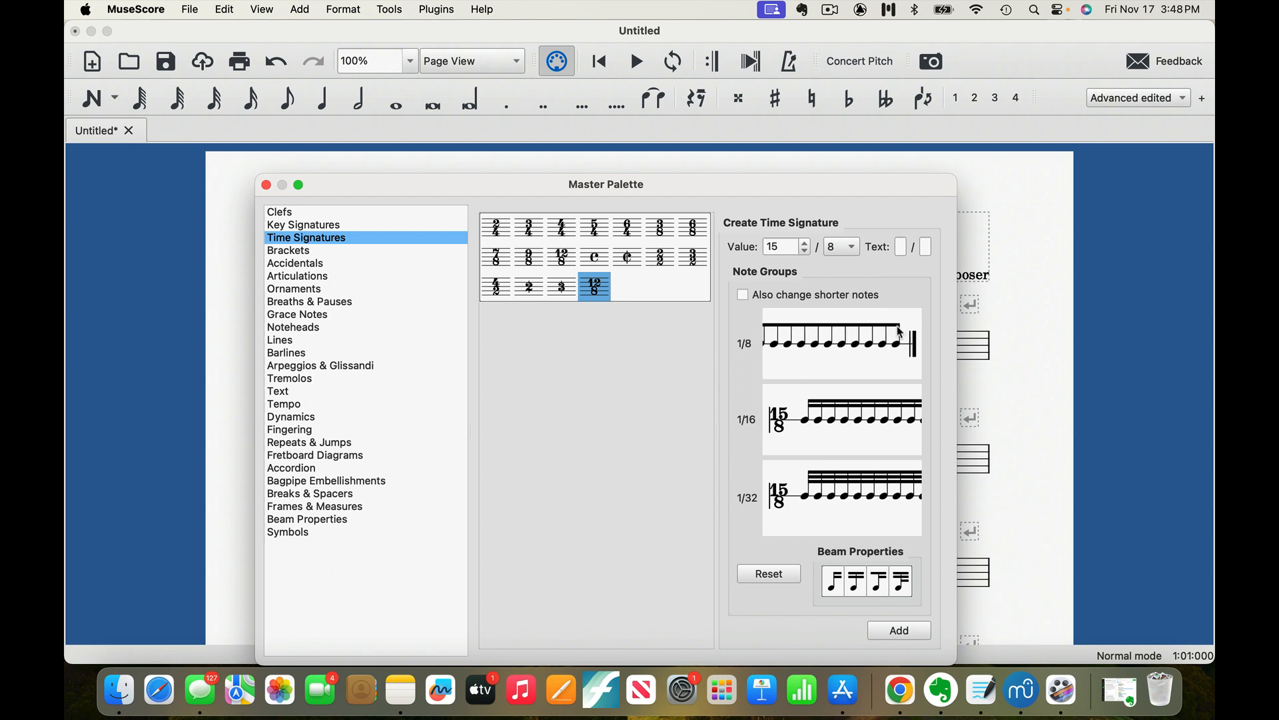
click(858, 420)
click(858, 422)
scroll(857, 421, right, 5)
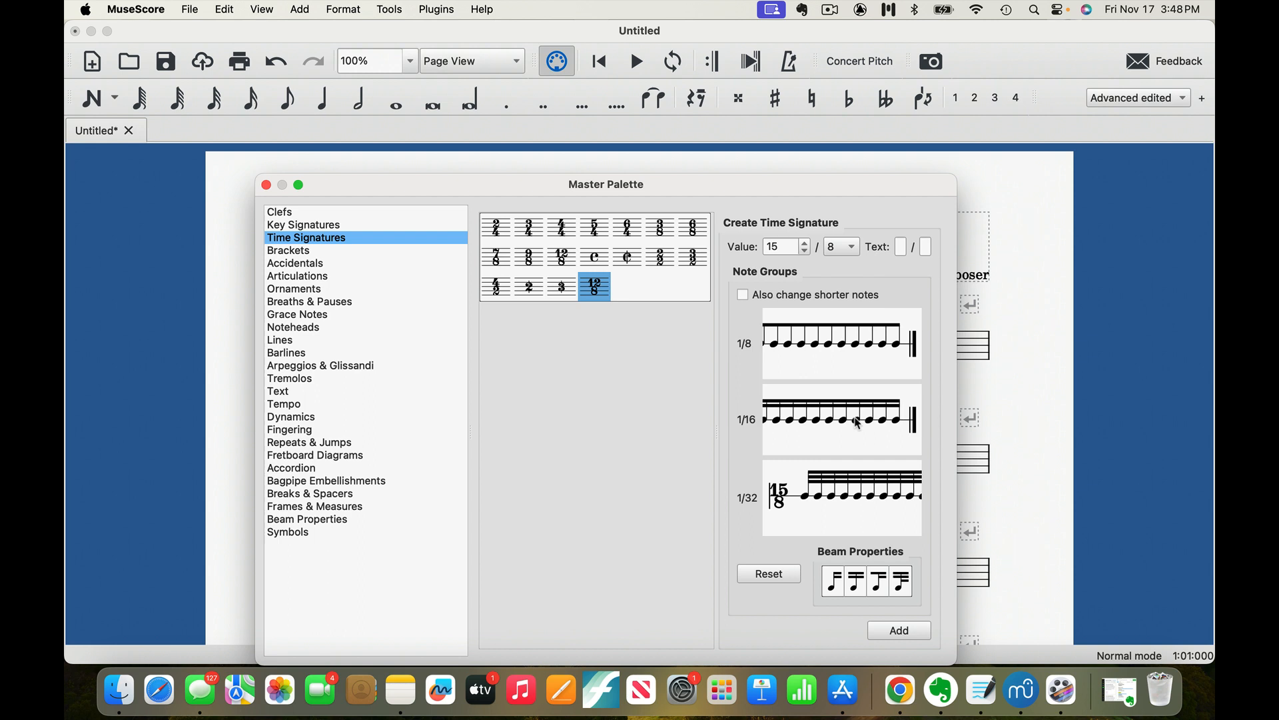
scroll(858, 421, left, 5)
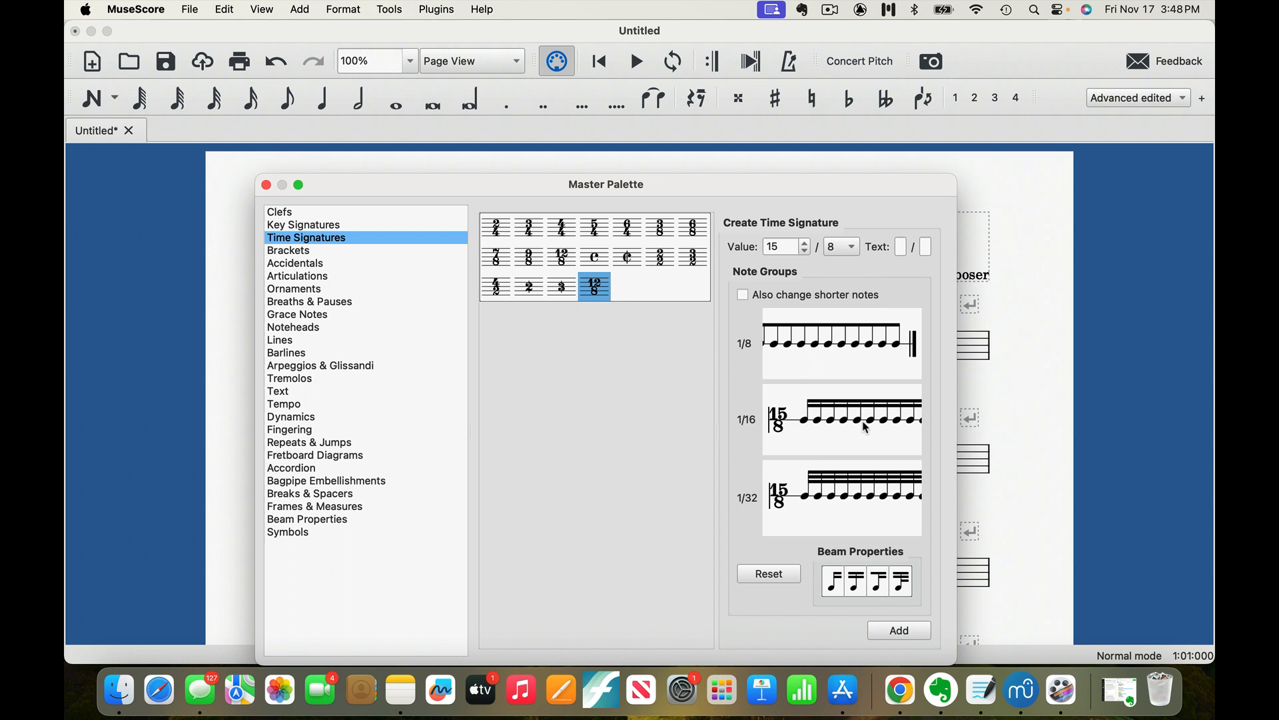
scroll(875, 494, right, 5)
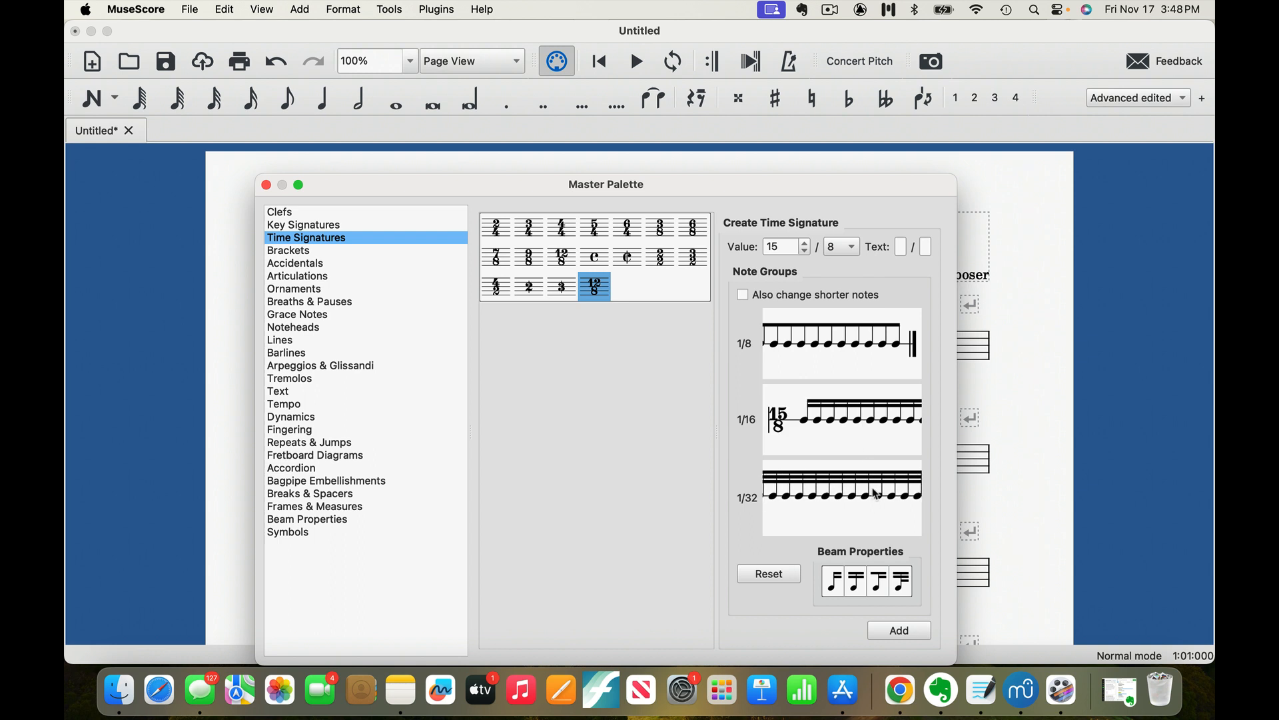
scroll(875, 494, right, 3)
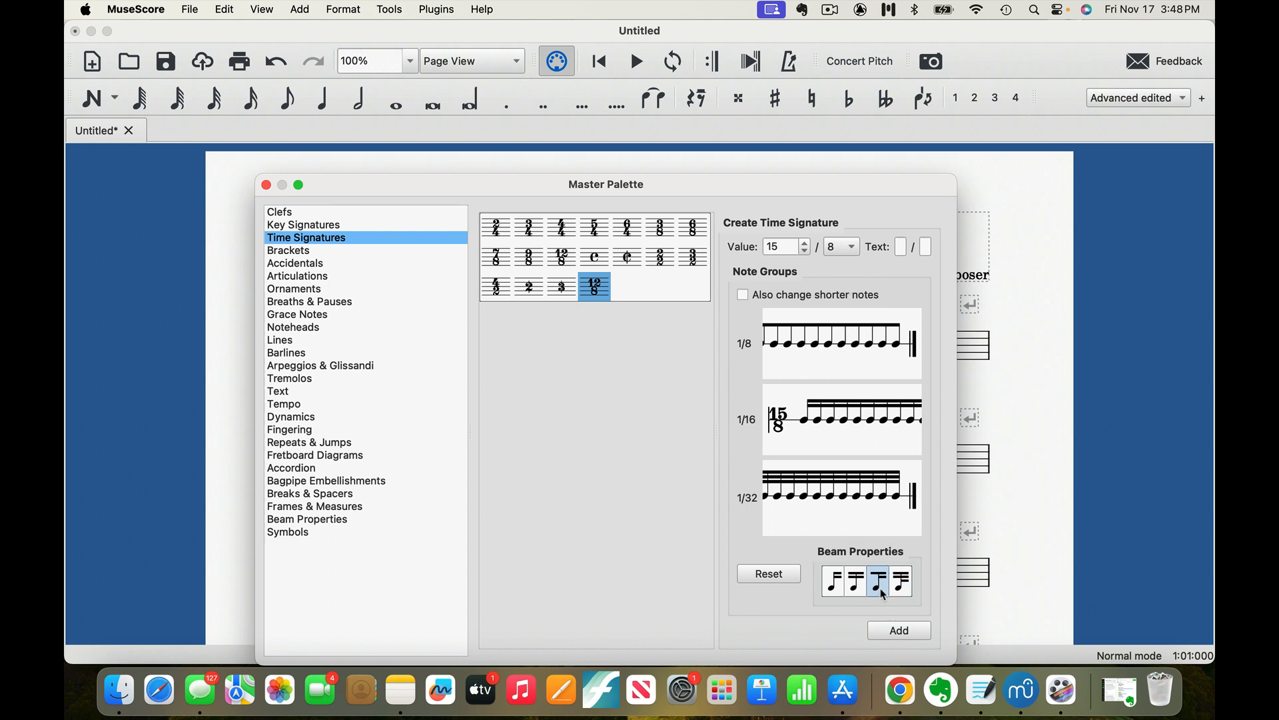
Step: Break the 15/8 signature's 1/8 beams so that the first four notes form two groups of two
scroll(821, 360, left, 3)
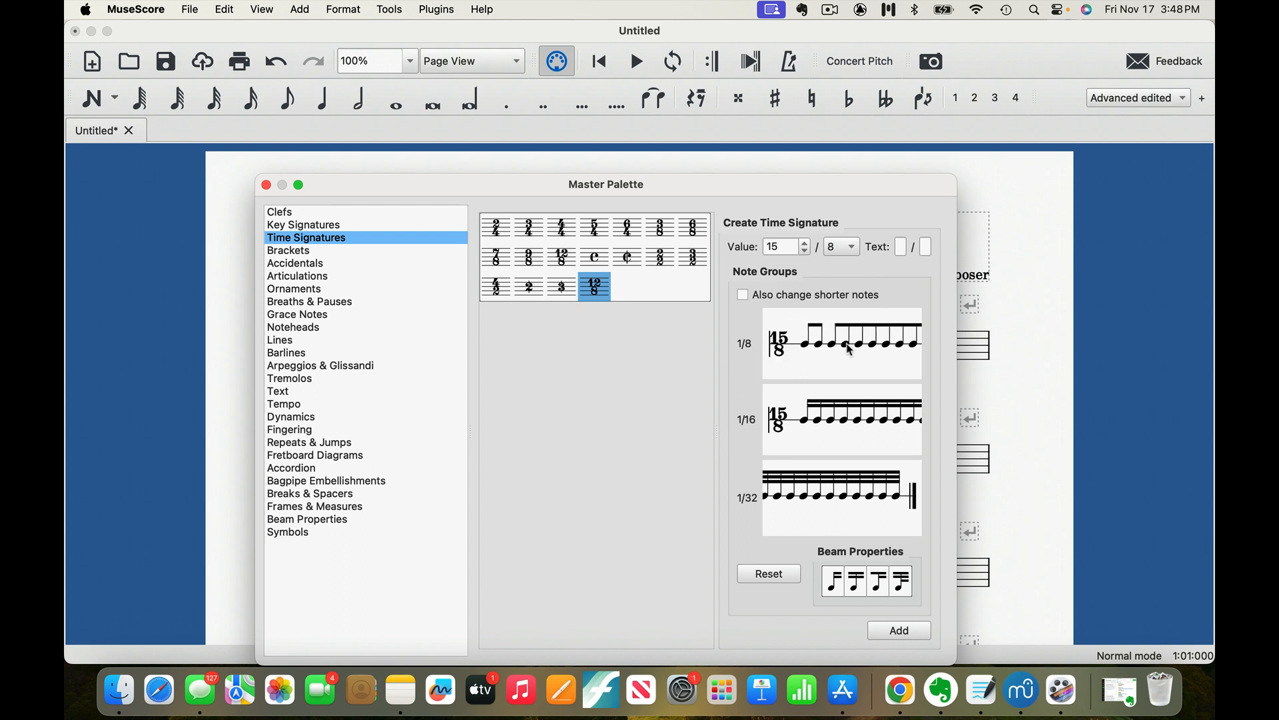
click(850, 342)
click(854, 346)
click(888, 348)
click(879, 349)
click(888, 348)
click(860, 349)
scroll(866, 369, right, 2)
scroll(866, 368, left, 1)
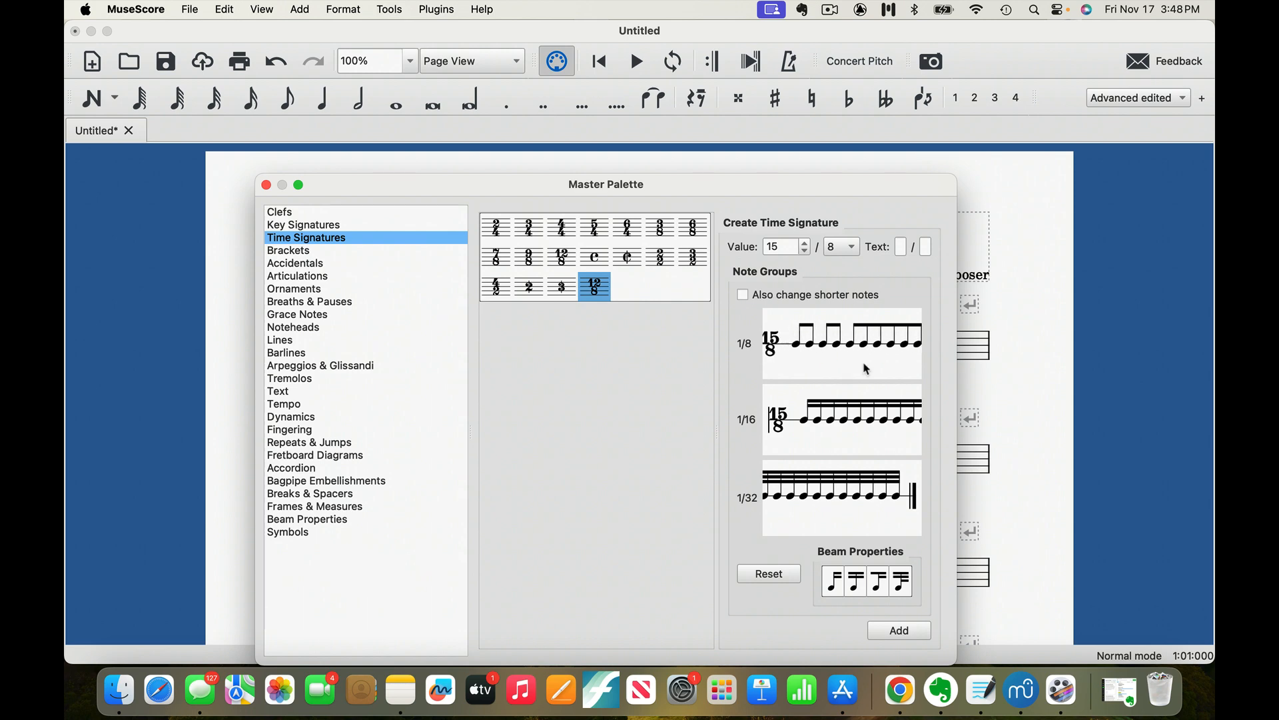
scroll(865, 369, left, 2)
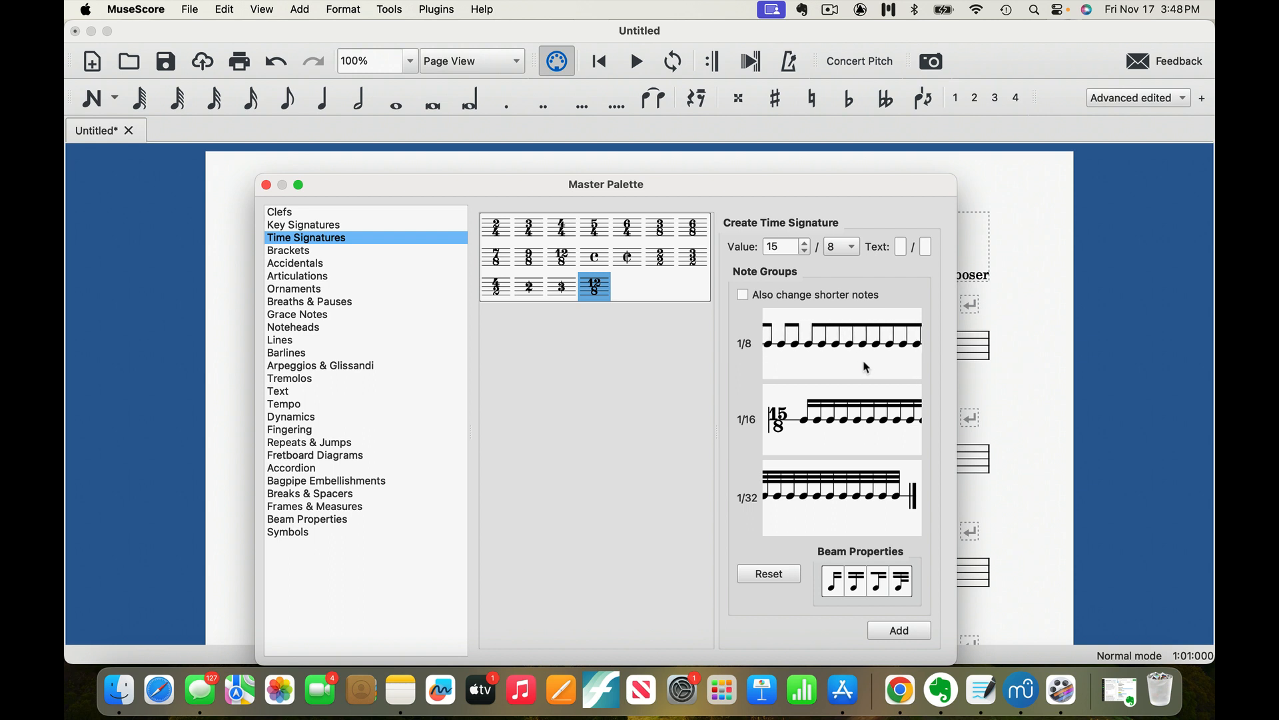
scroll(867, 368, right, 2)
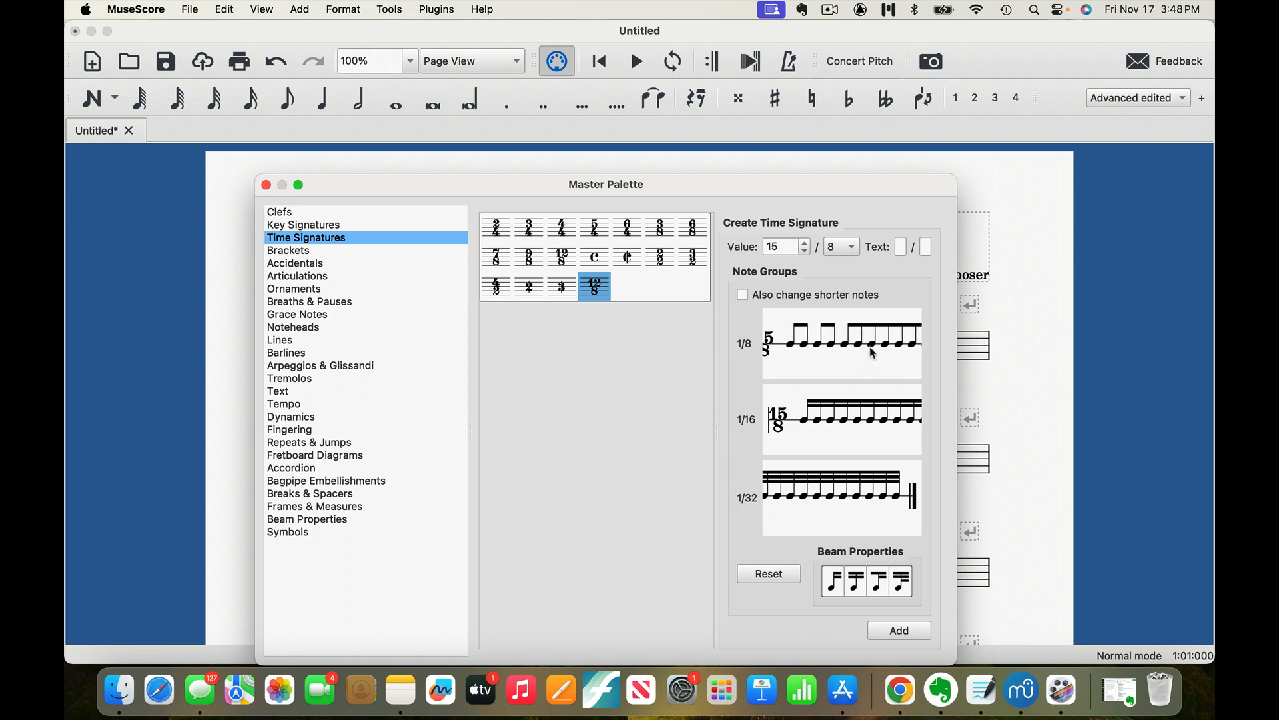
Step: Split the 1/8 notes after the first four into beamed groups of 3+3+3+2
click(886, 346)
scroll(877, 362, right, 2)
scroll(876, 362, right, 1)
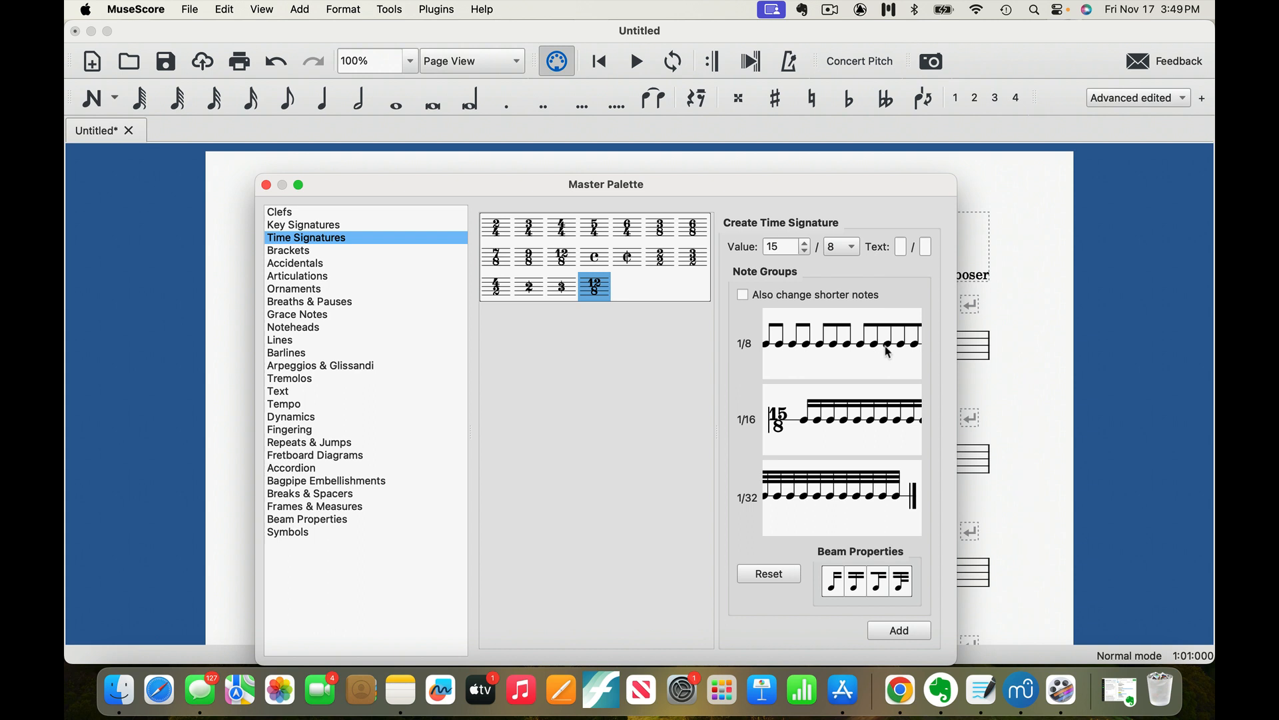
click(899, 343)
click(899, 342)
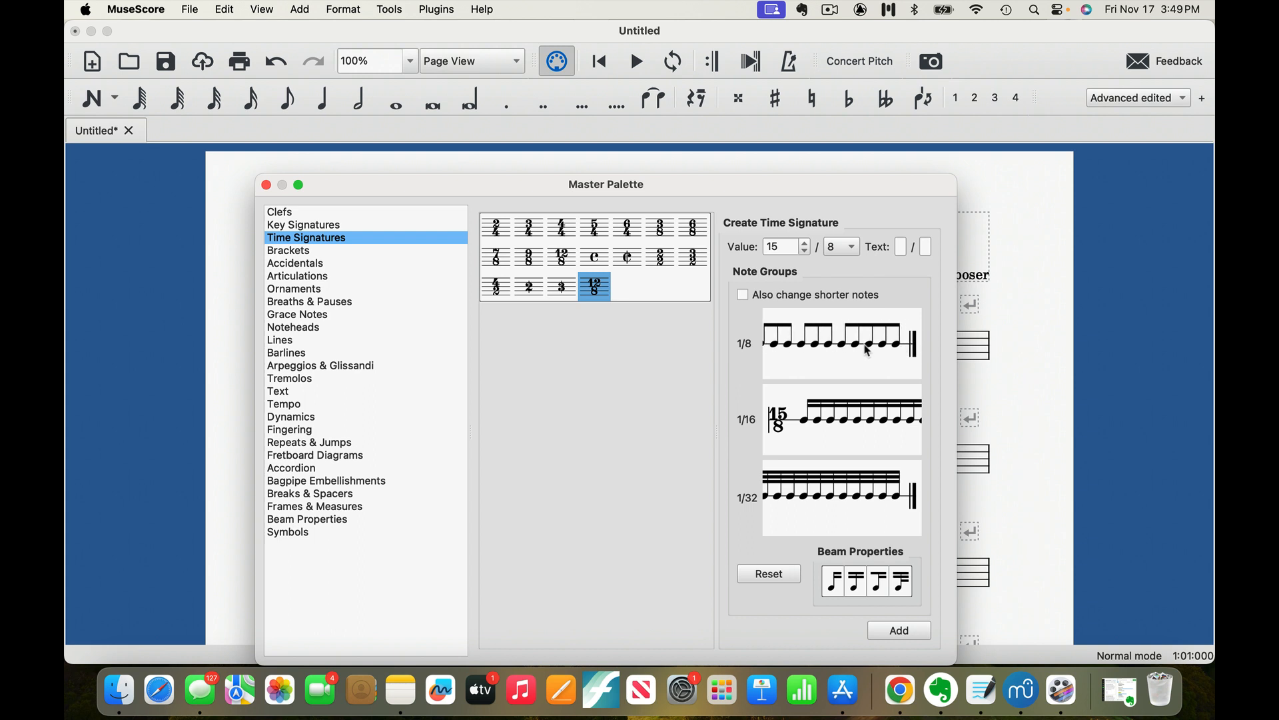
click(885, 343)
Step: Review the 1/8 beam grouping from start to end and add the 15/8 signature to the time signatures
click(827, 366)
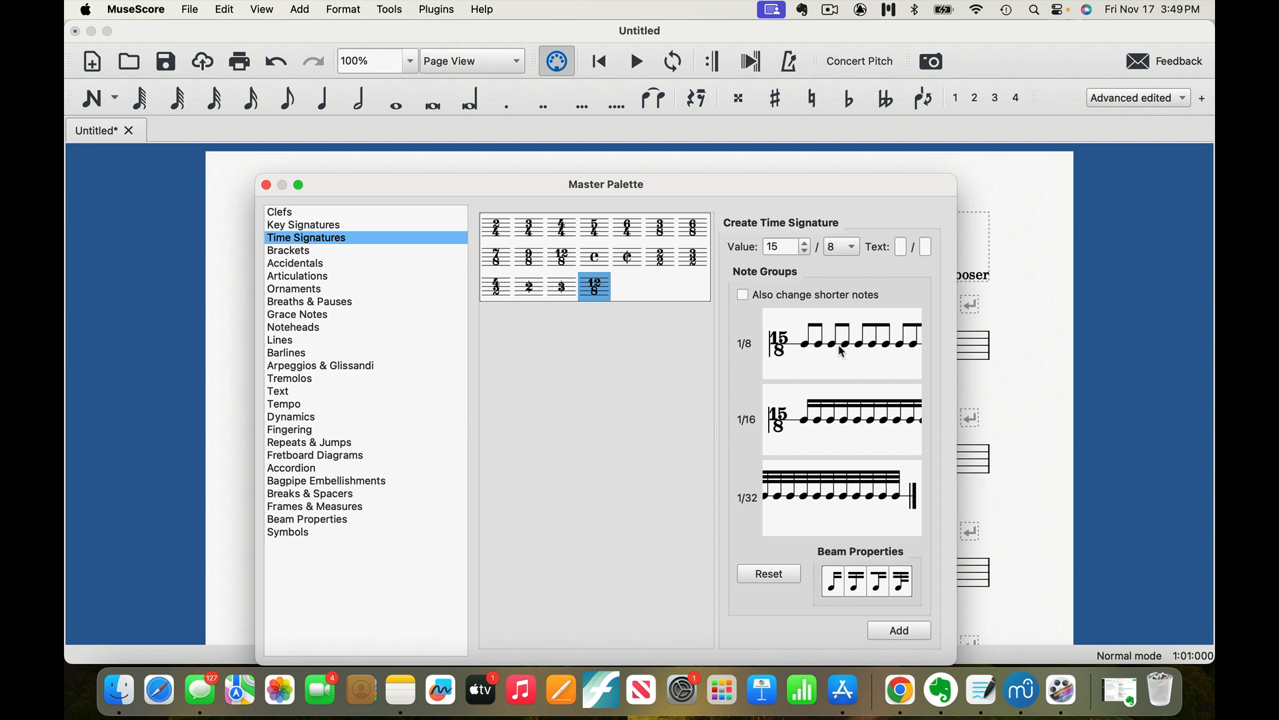
click(889, 347)
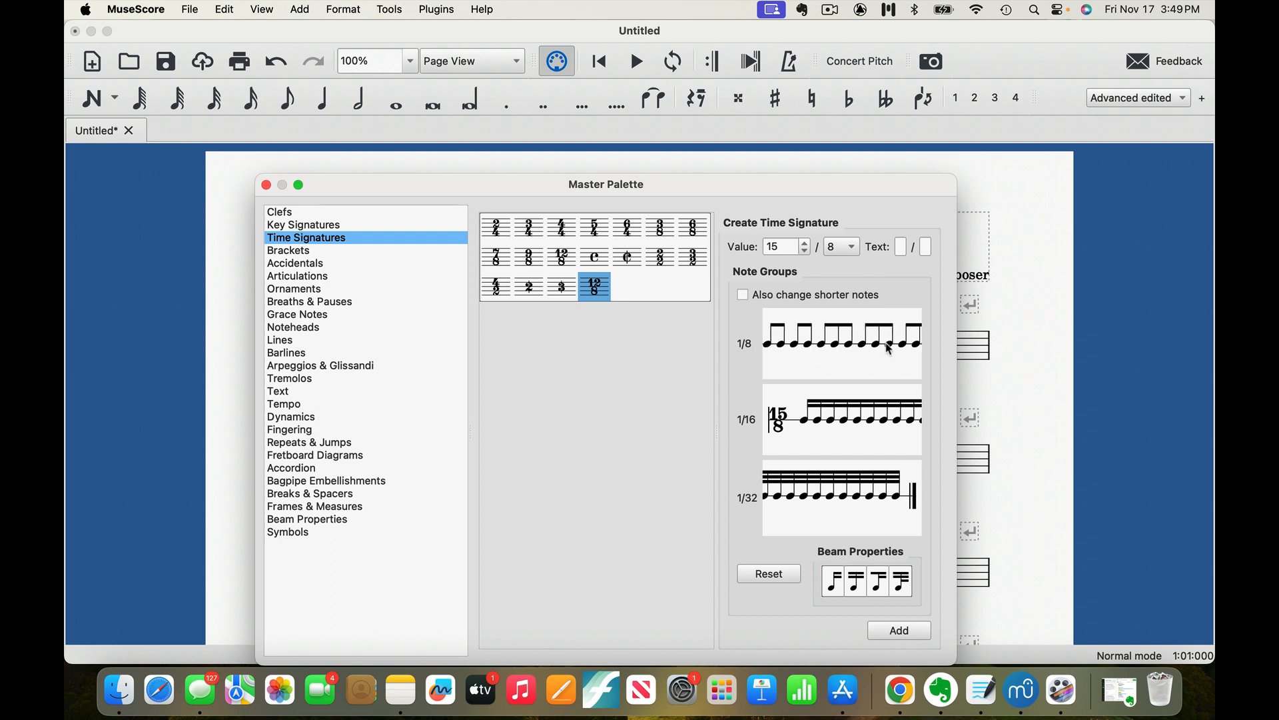
scroll(889, 347, right, 2)
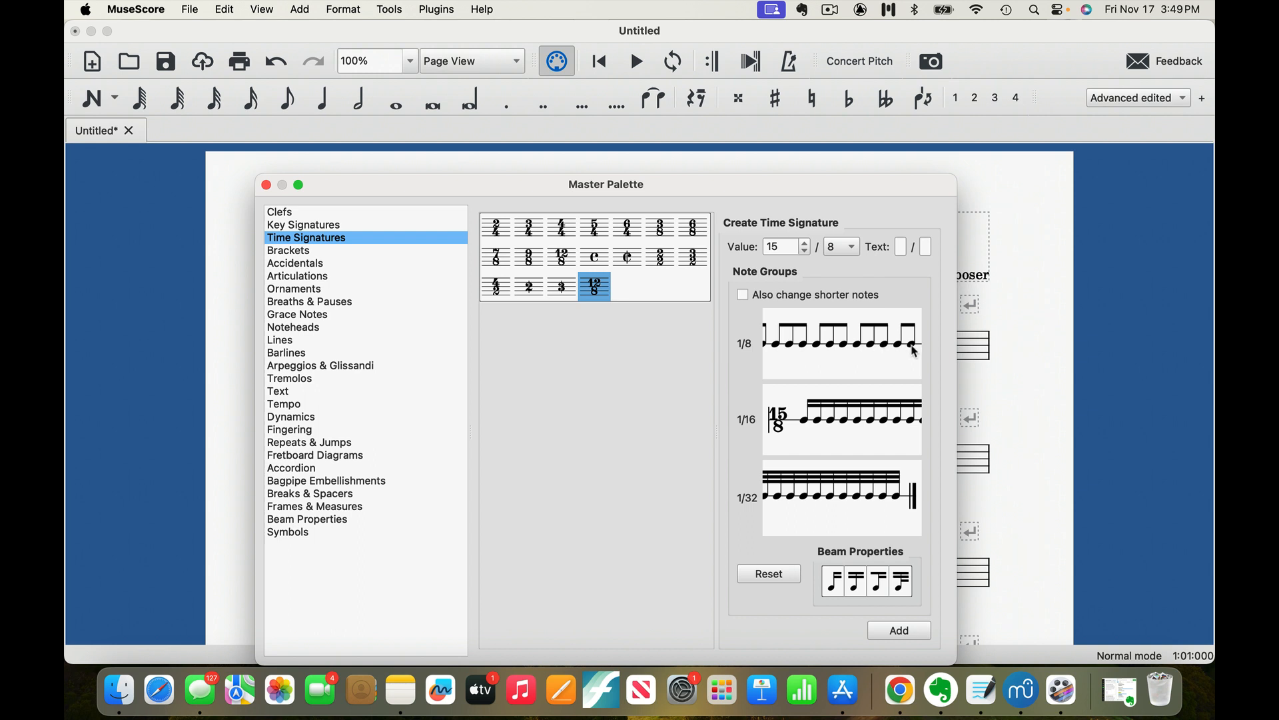
scroll(915, 351, left, 2)
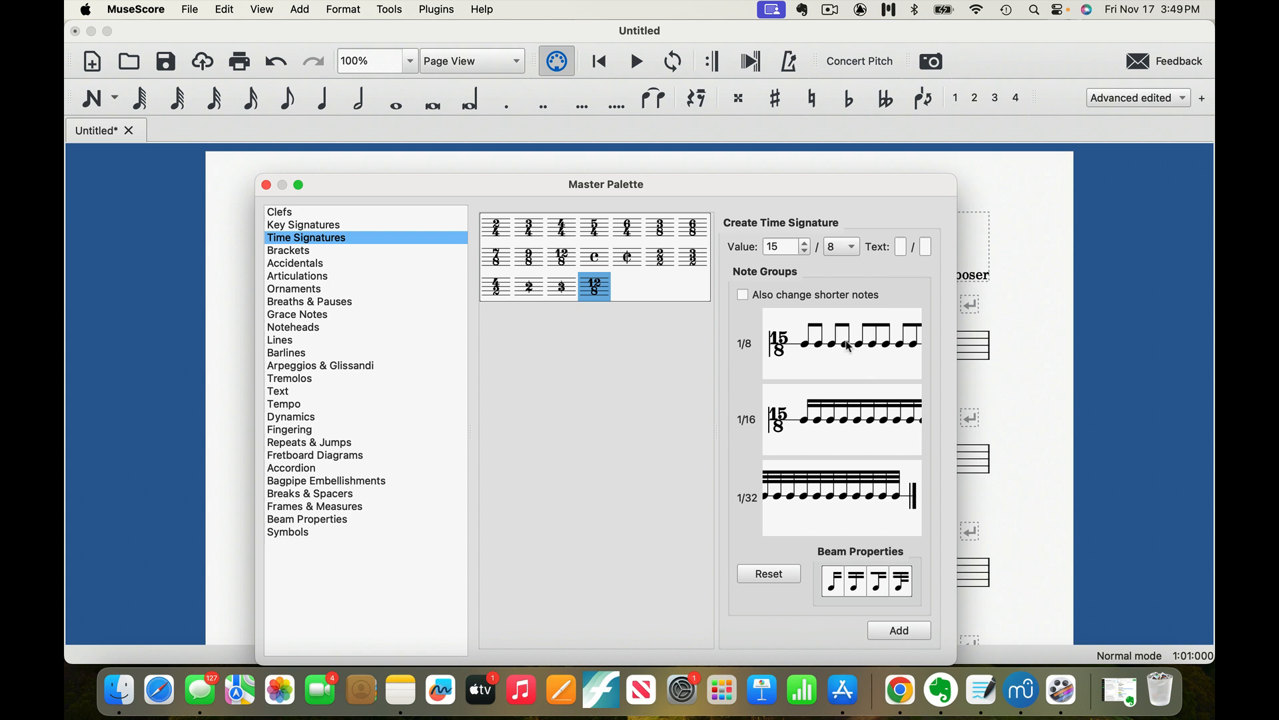
scroll(851, 346, right, 2)
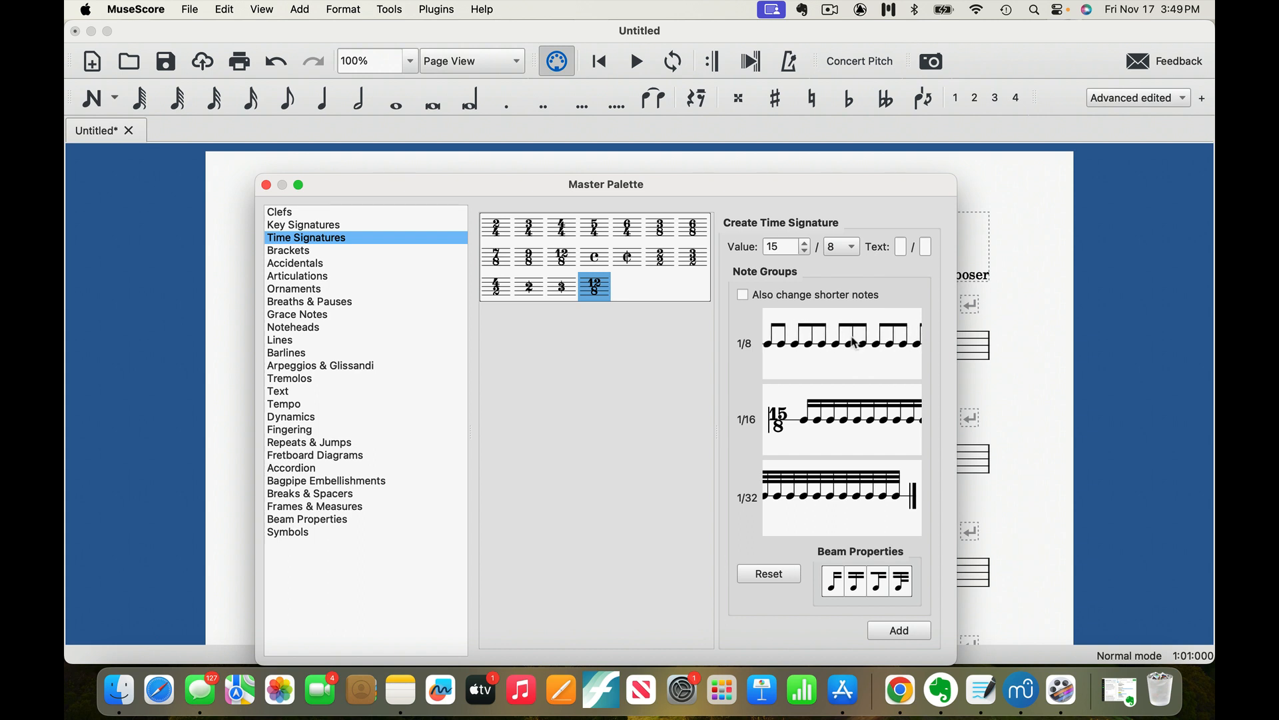
scroll(893, 346, right, 2)
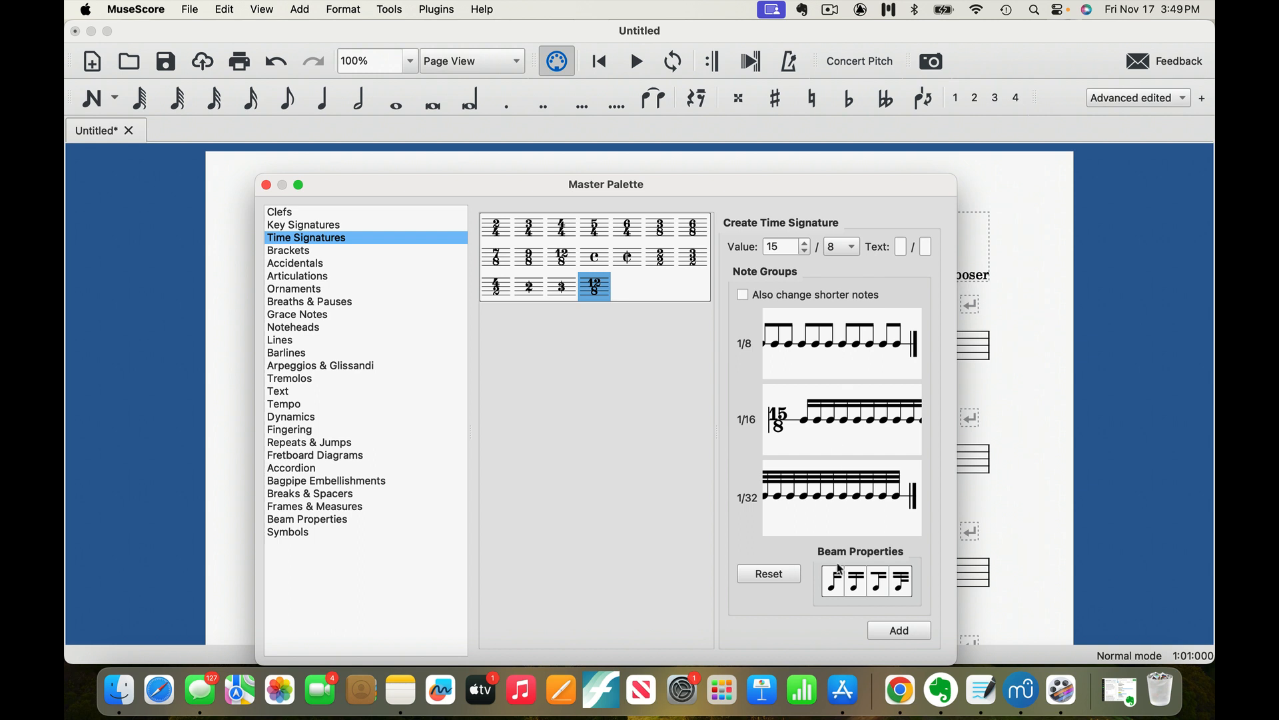
click(918, 632)
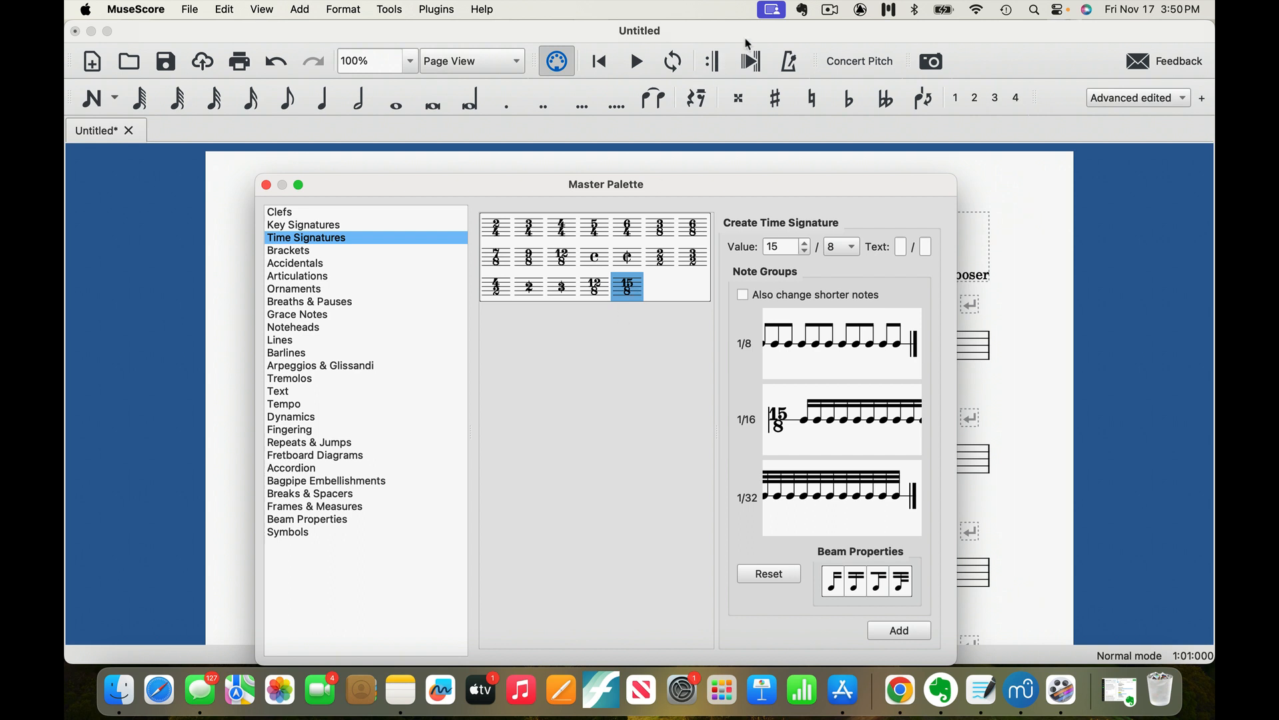
click(900, 248)
click(789, 245)
click(805, 242)
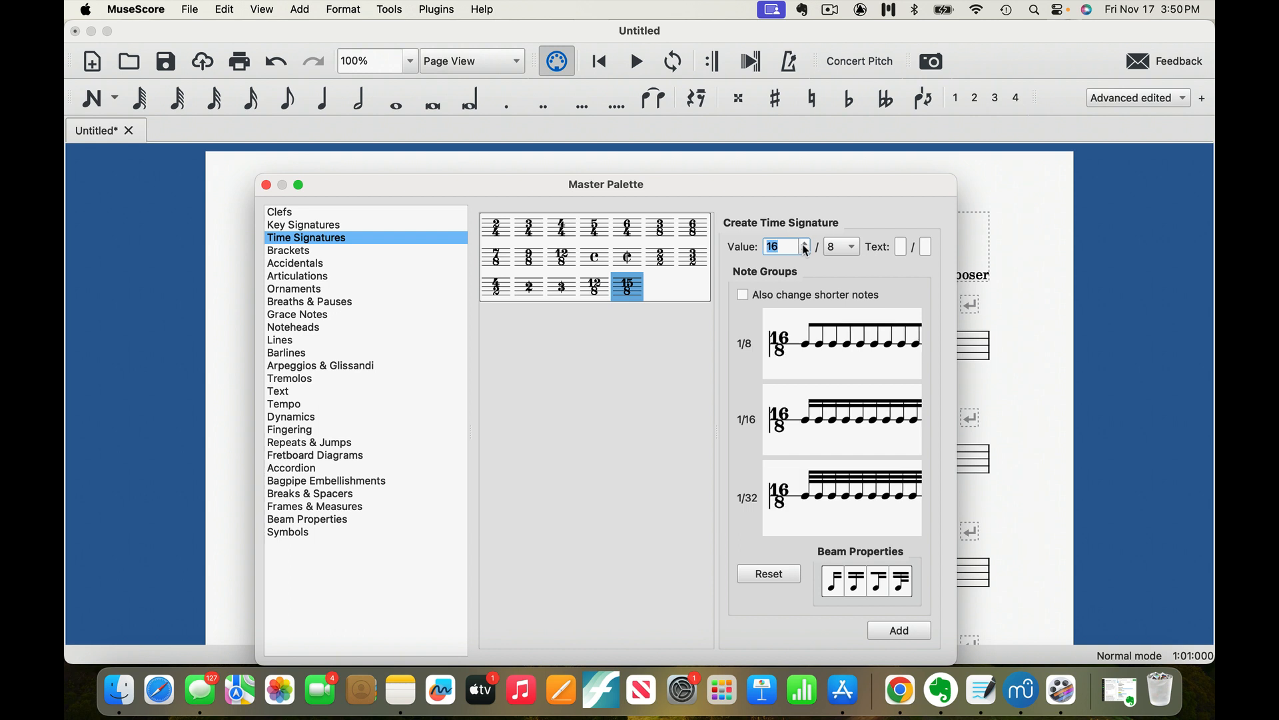
click(805, 252)
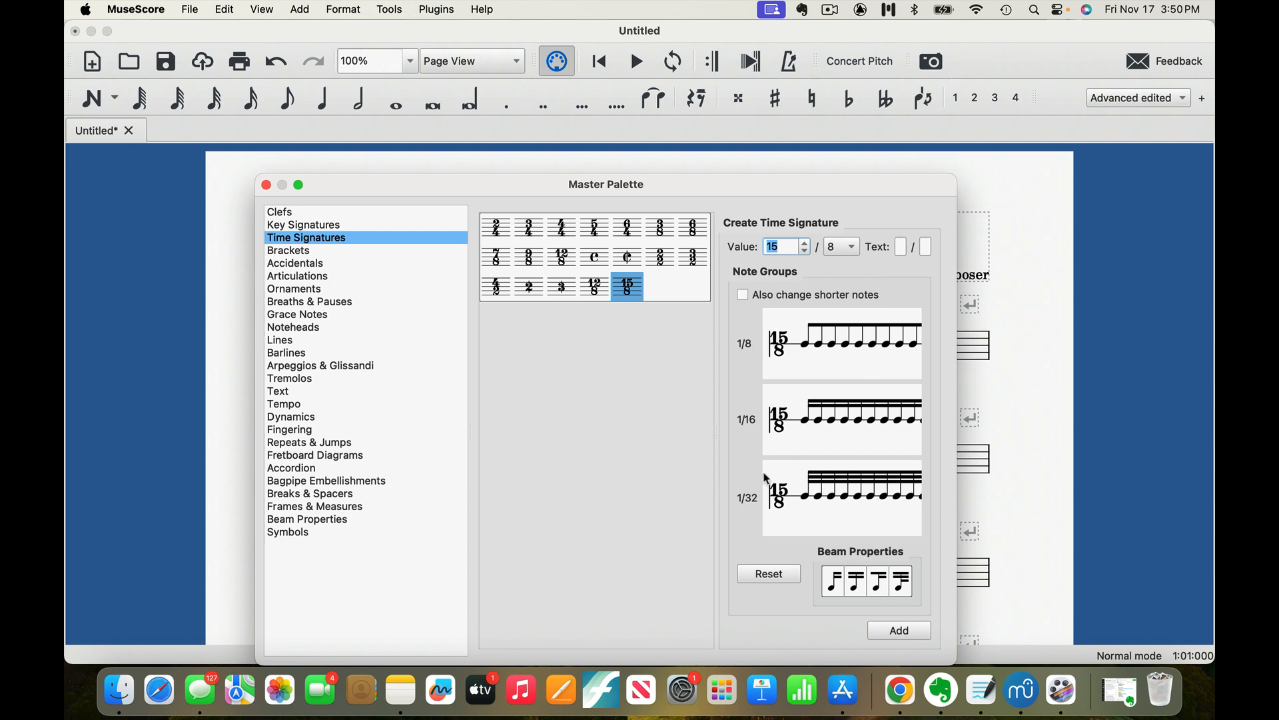
Step: Give the new time signature the display text 3+2 over 8
click(902, 245)
text(3)
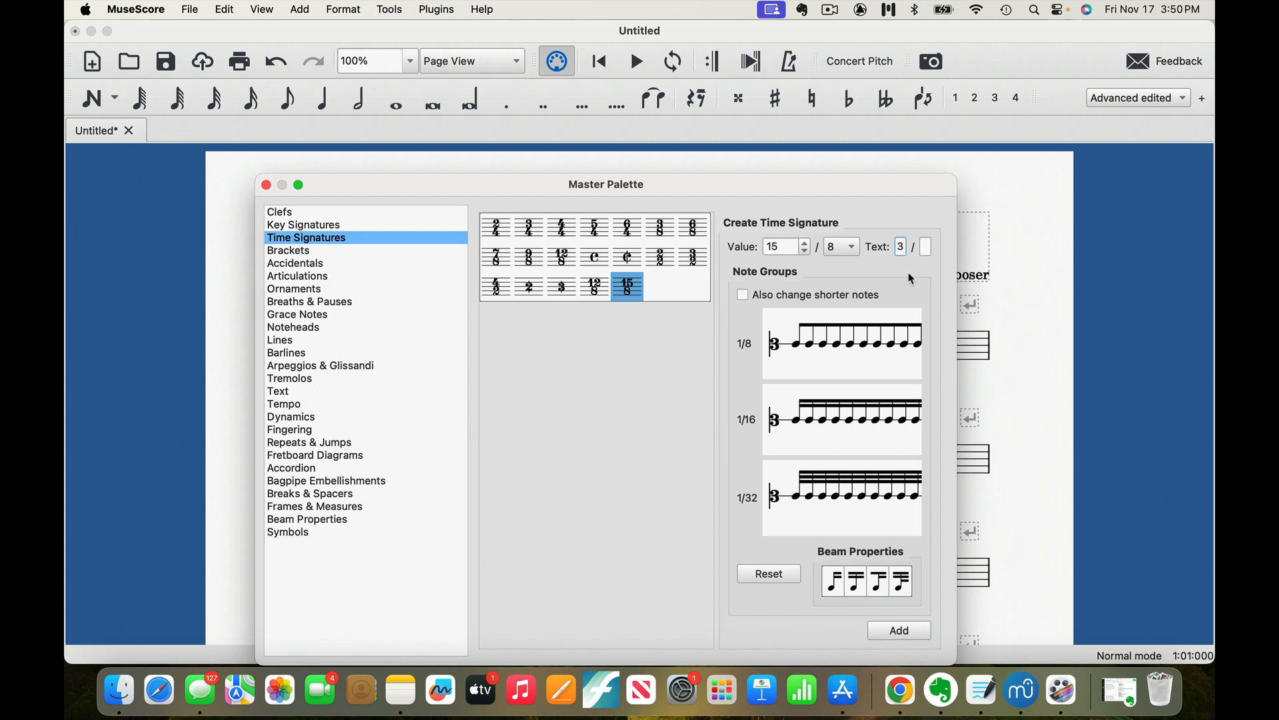
text(+)
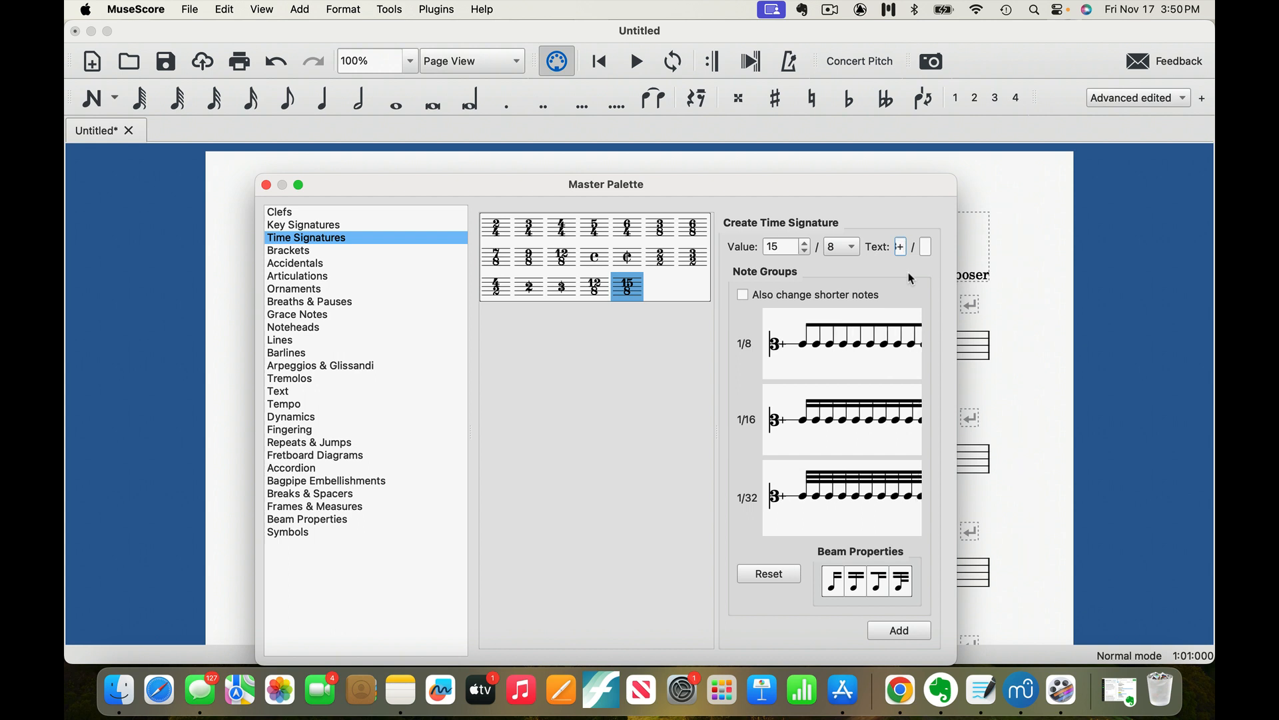
text(2)
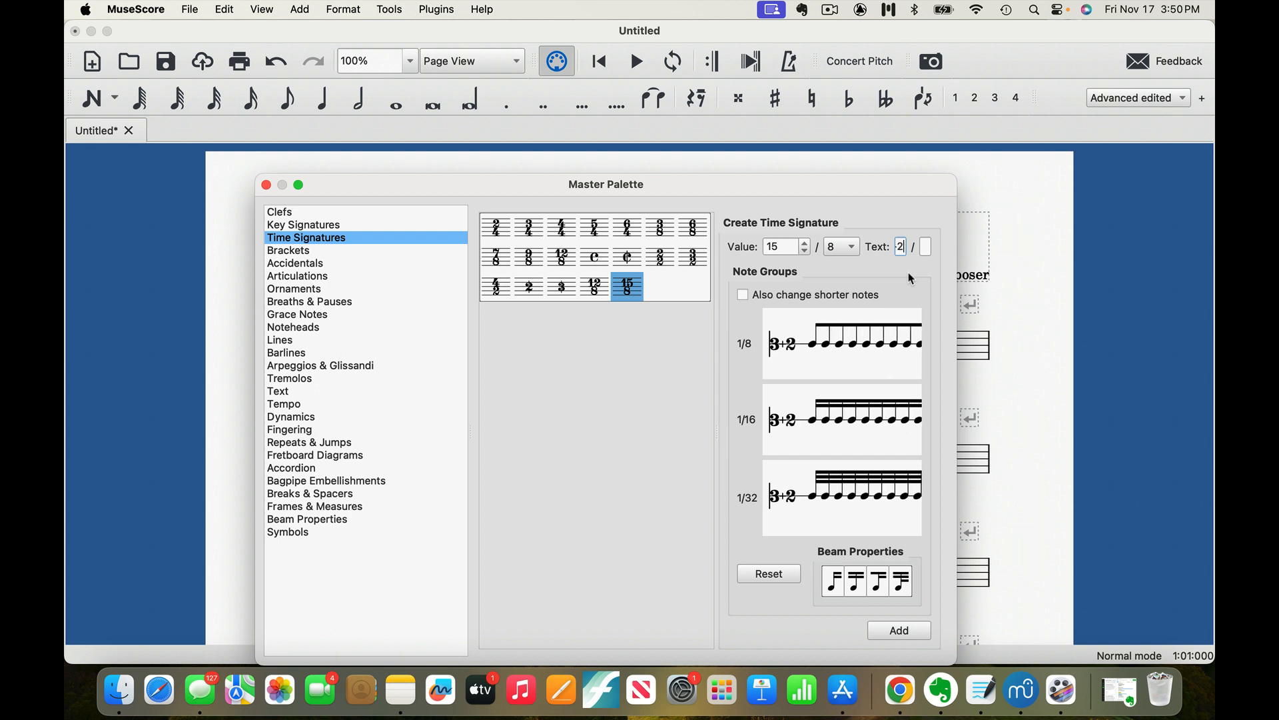
click(928, 248)
text(8)
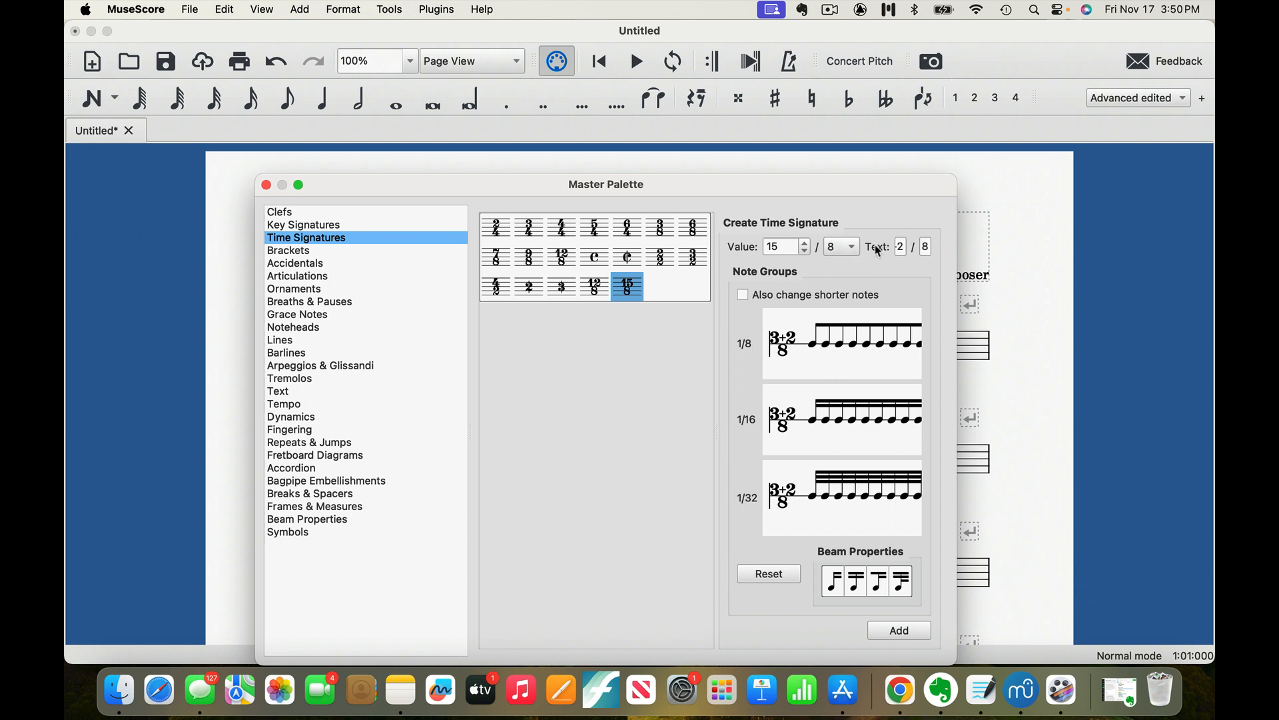
Step: Lower the numerator value of the 3+2 over 8 time signature to 5
click(802, 250)
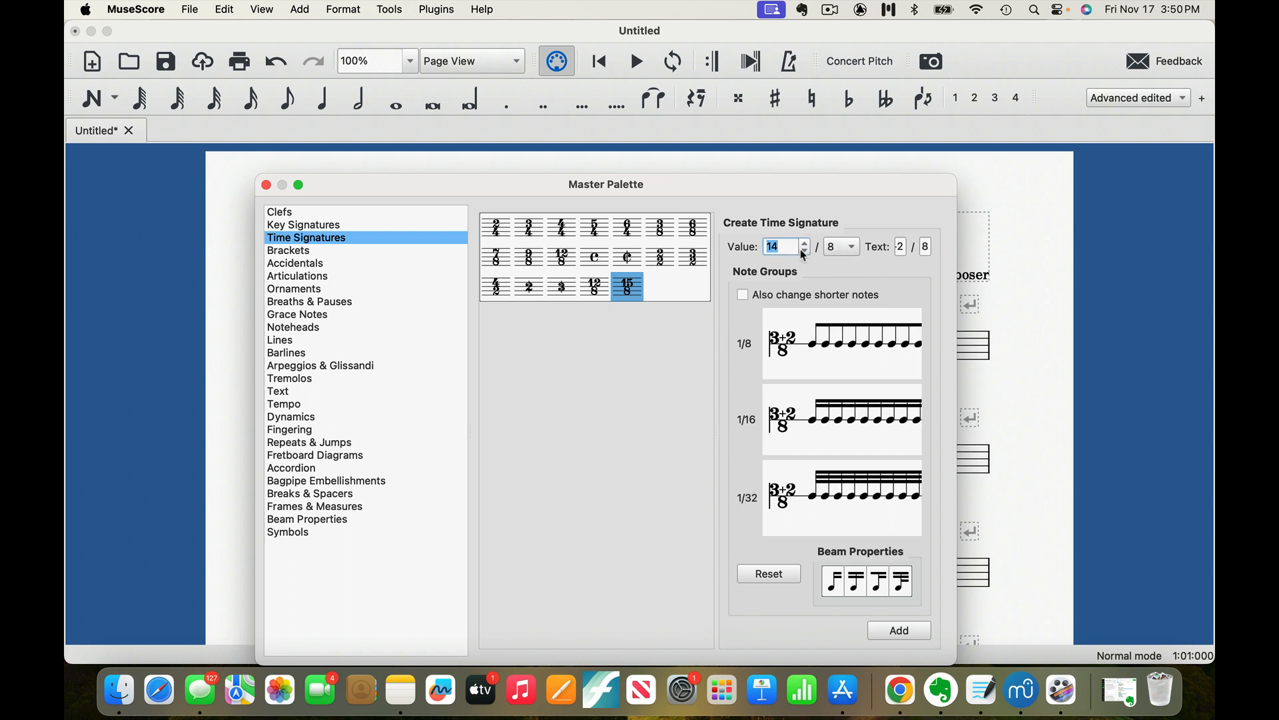
click(802, 250)
click(802, 250)
click(802, 249)
click(802, 250)
click(804, 252)
click(804, 252)
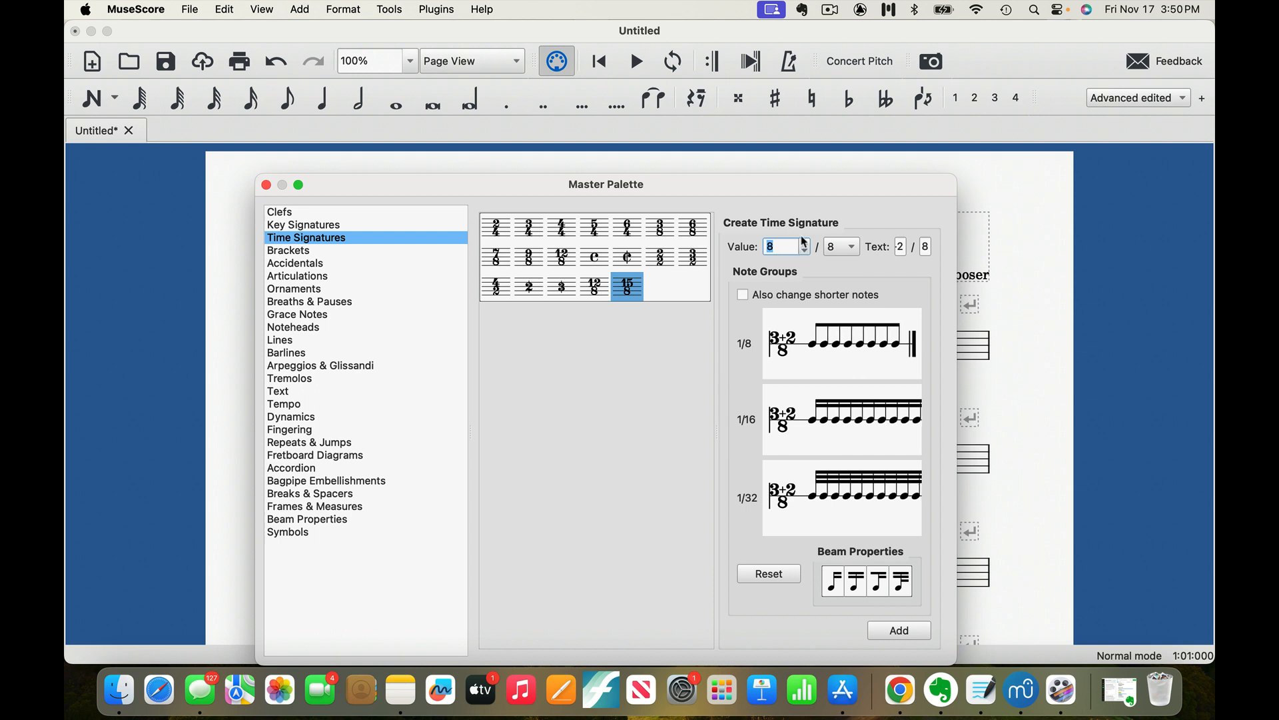
click(806, 251)
click(806, 251)
click(806, 251)
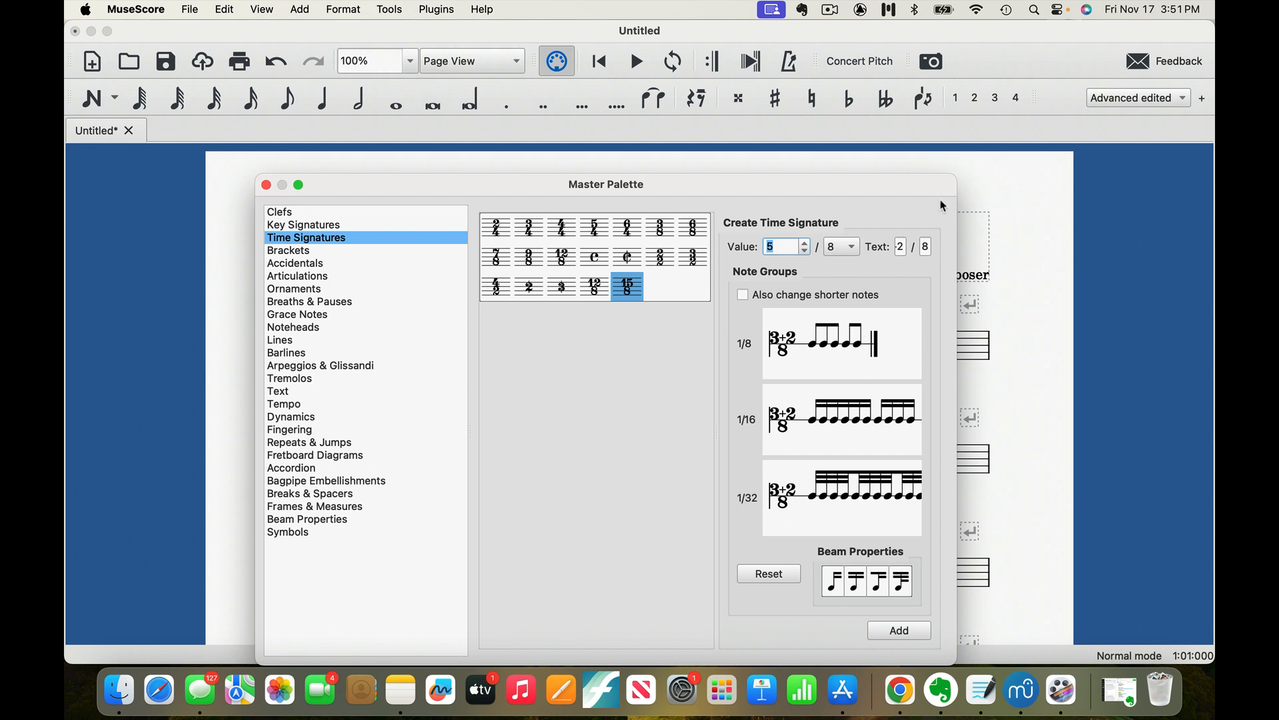
Step: Lower the time signature's numerator value to 4 and replace its upper display text with 4+4
double_click(902, 247)
click(806, 250)
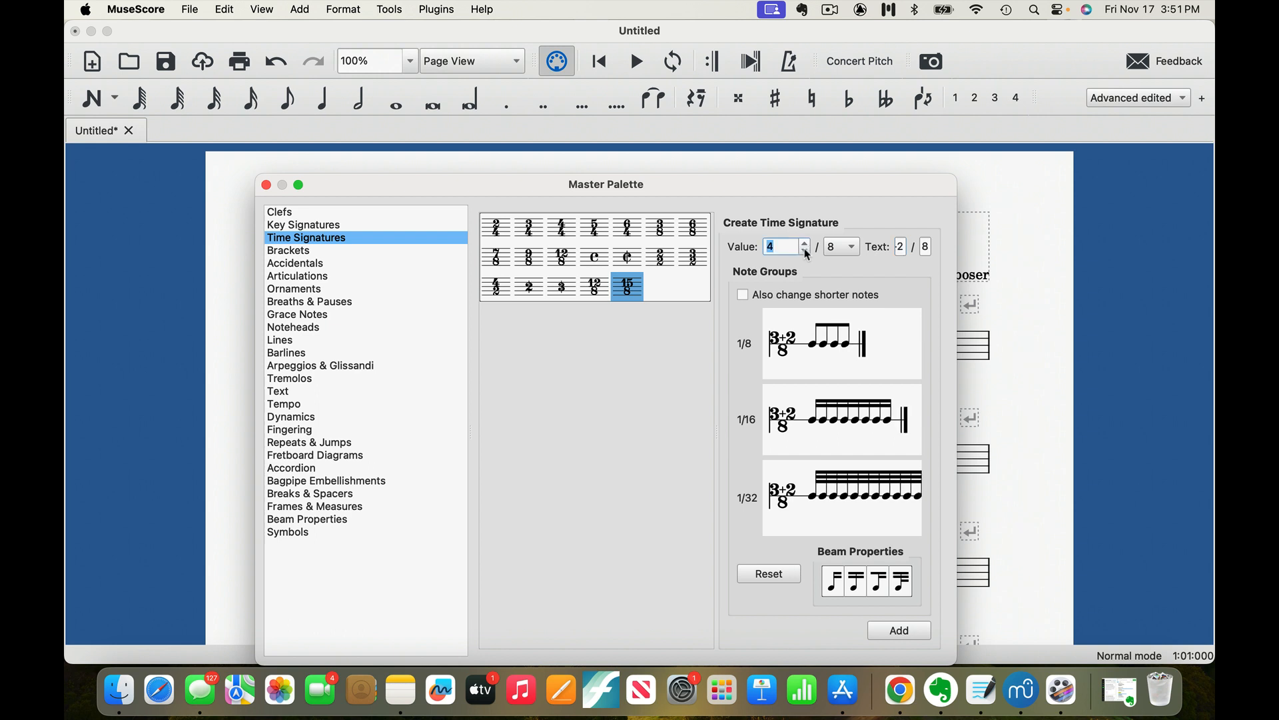
click(903, 248)
key(BackSpace)
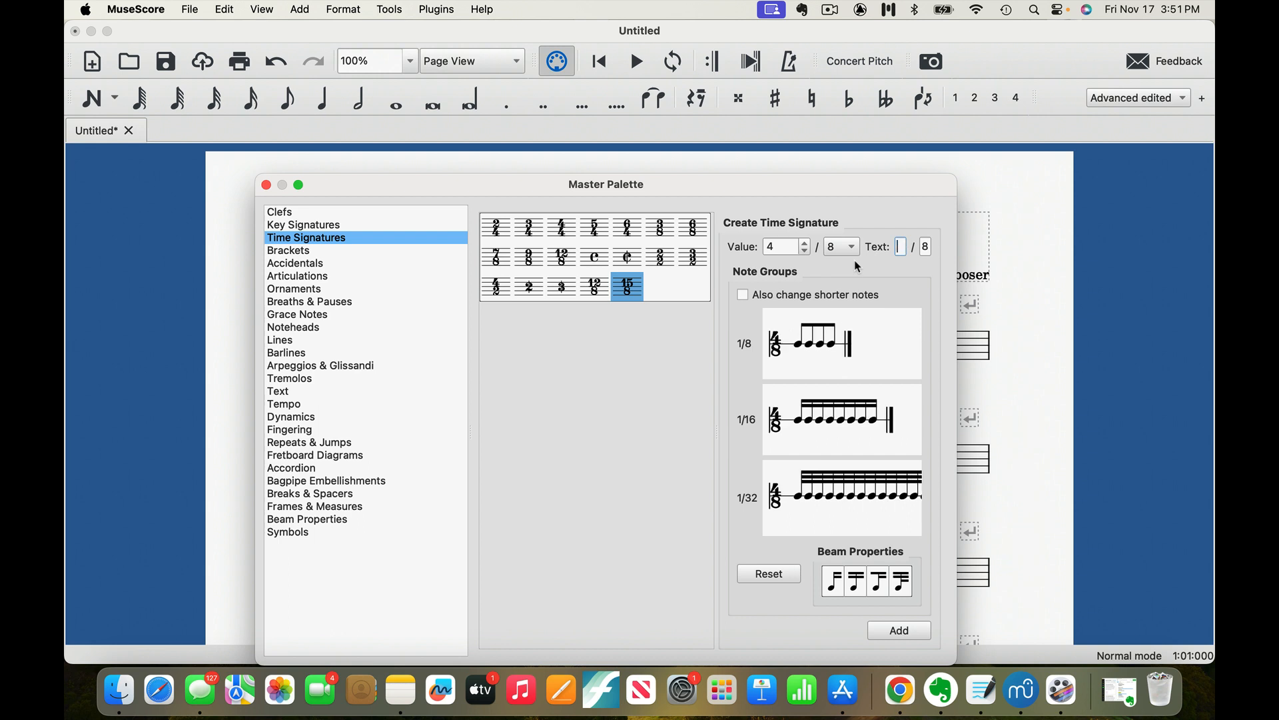
text(4+)
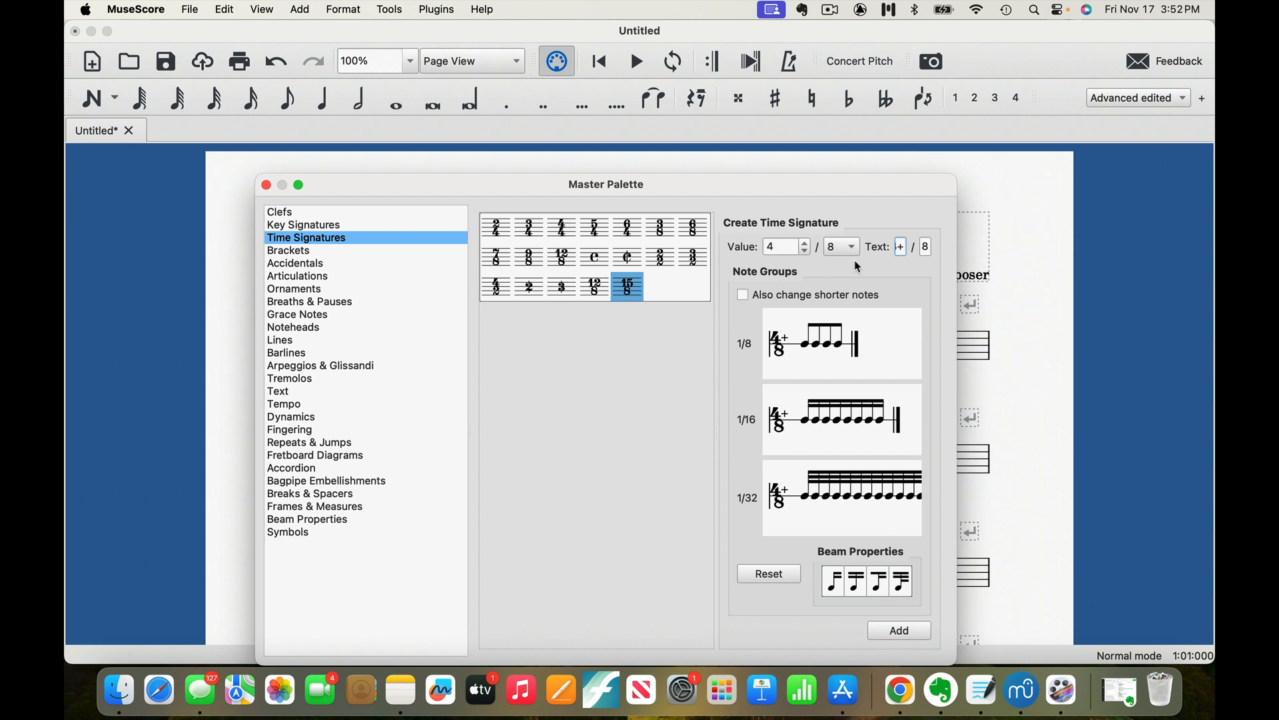
text(4)
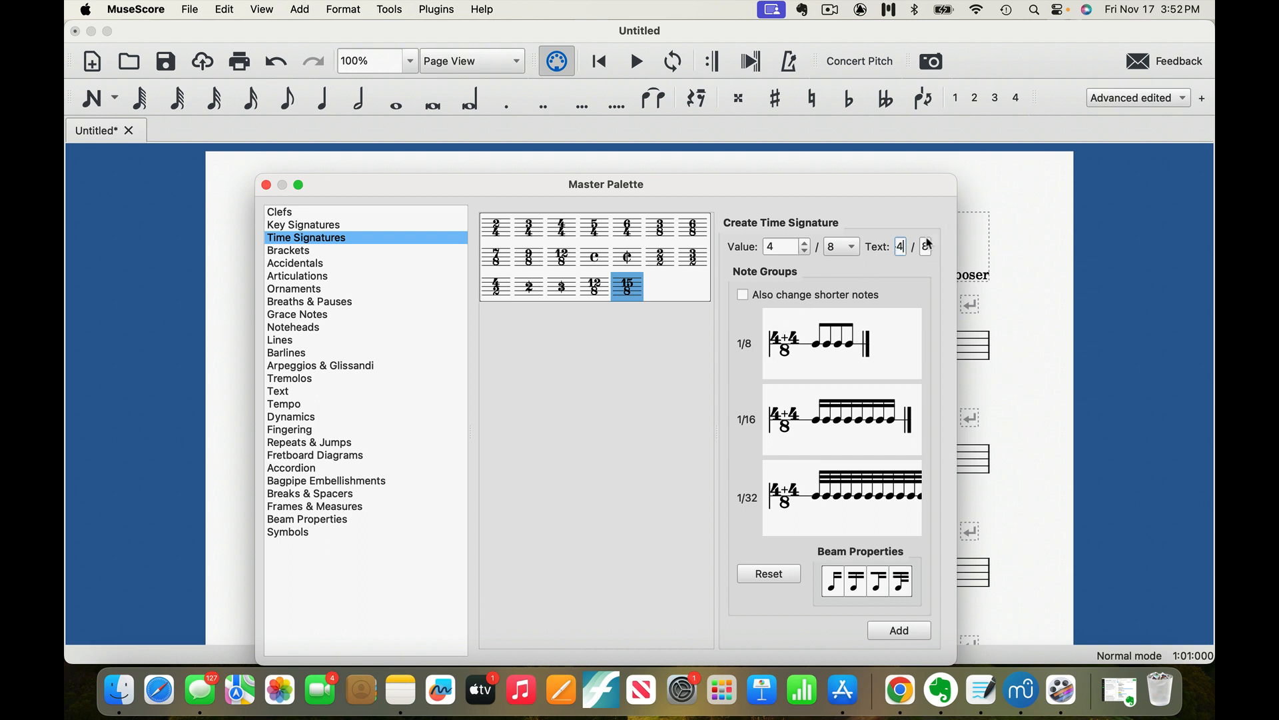
Step: Raise the numerator value to 8 and add the 4+4 over 8 signature to the time signatures
double_click(902, 247)
click(806, 244)
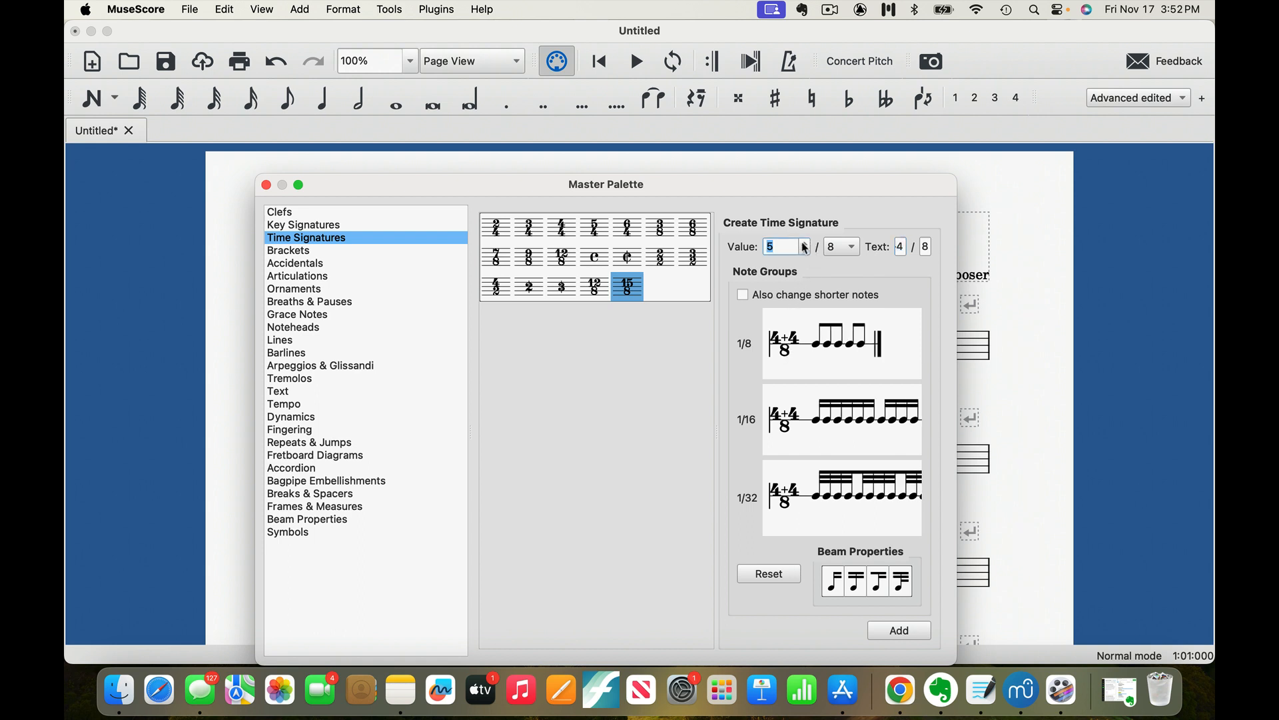
click(806, 244)
click(806, 244)
click(806, 244)
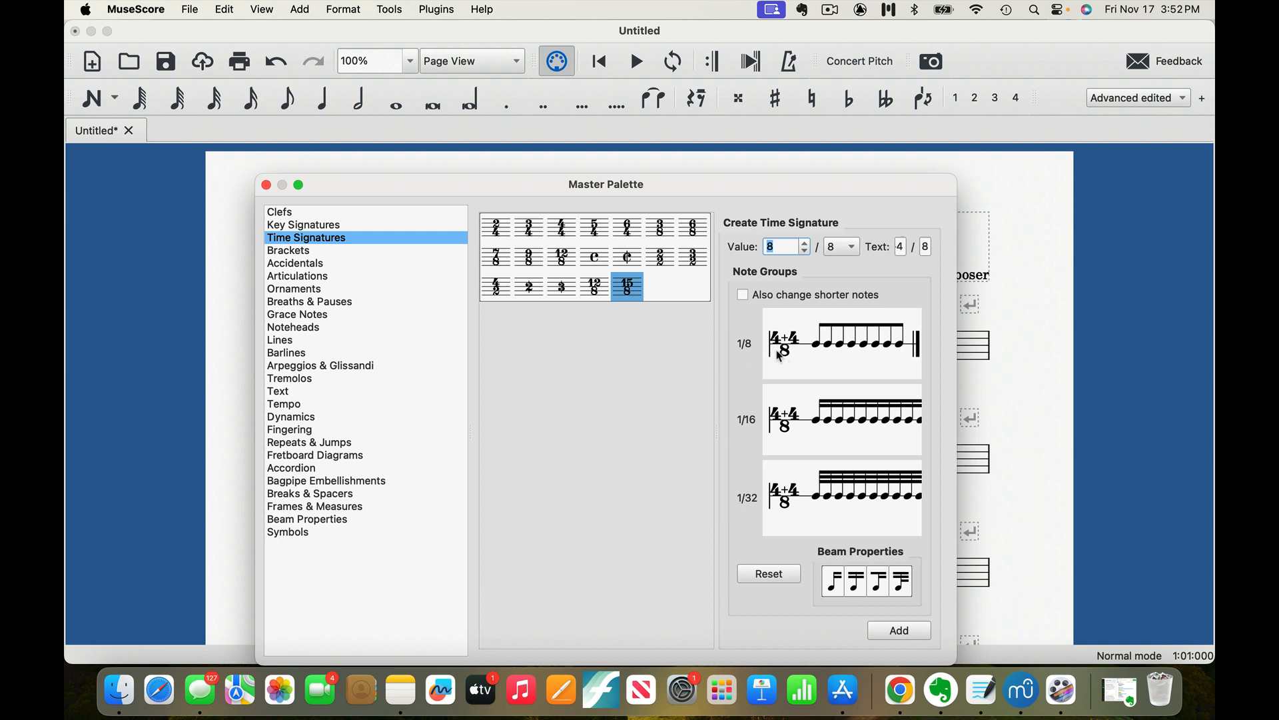
scroll(801, 448, right, 2)
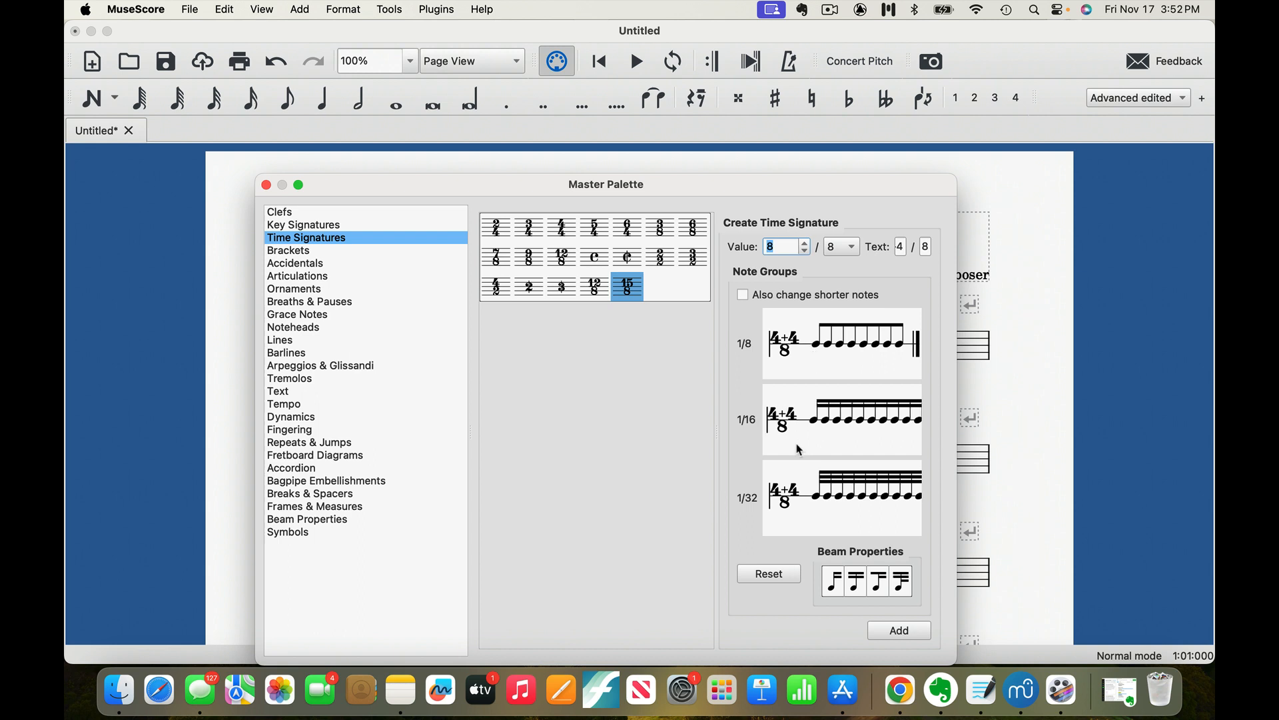
scroll(837, 372, right, 1)
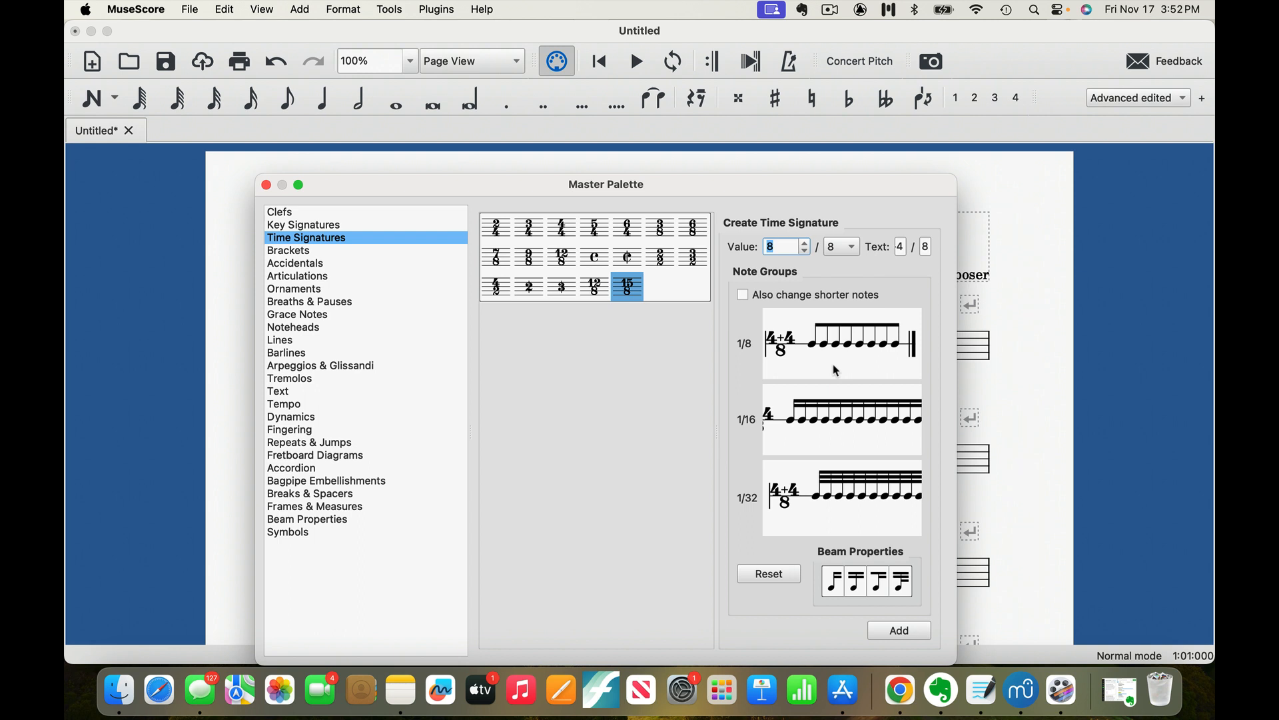
click(900, 631)
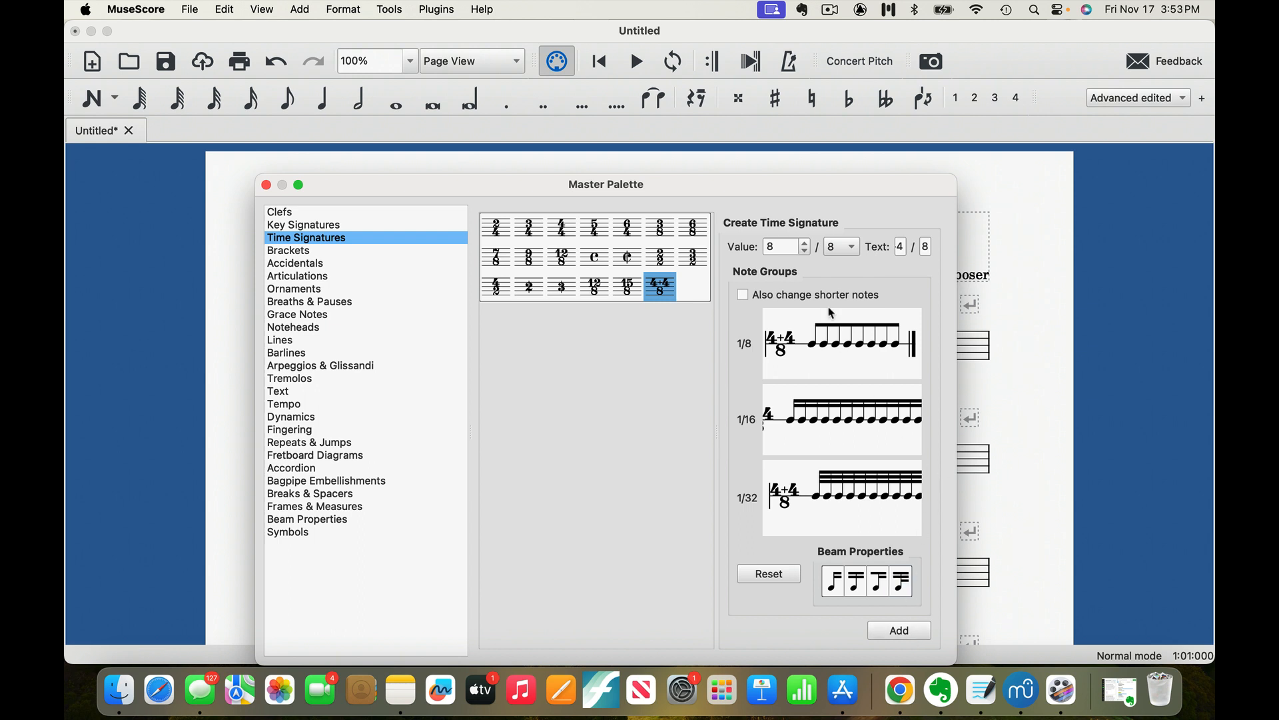
Step: Create a 13/8 time signature with both custom display texts cleared and add it to the time signatures
click(792, 248)
double_click(788, 247)
text(13)
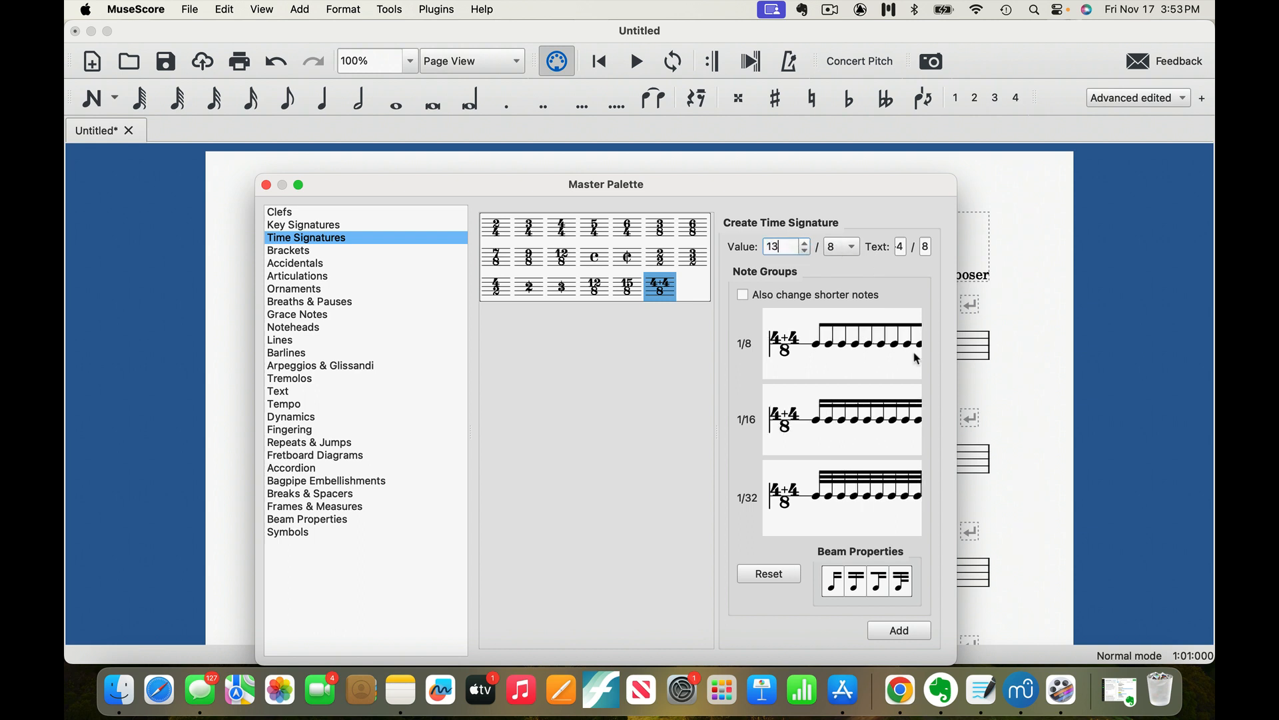
click(900, 247)
key(BackSpace)
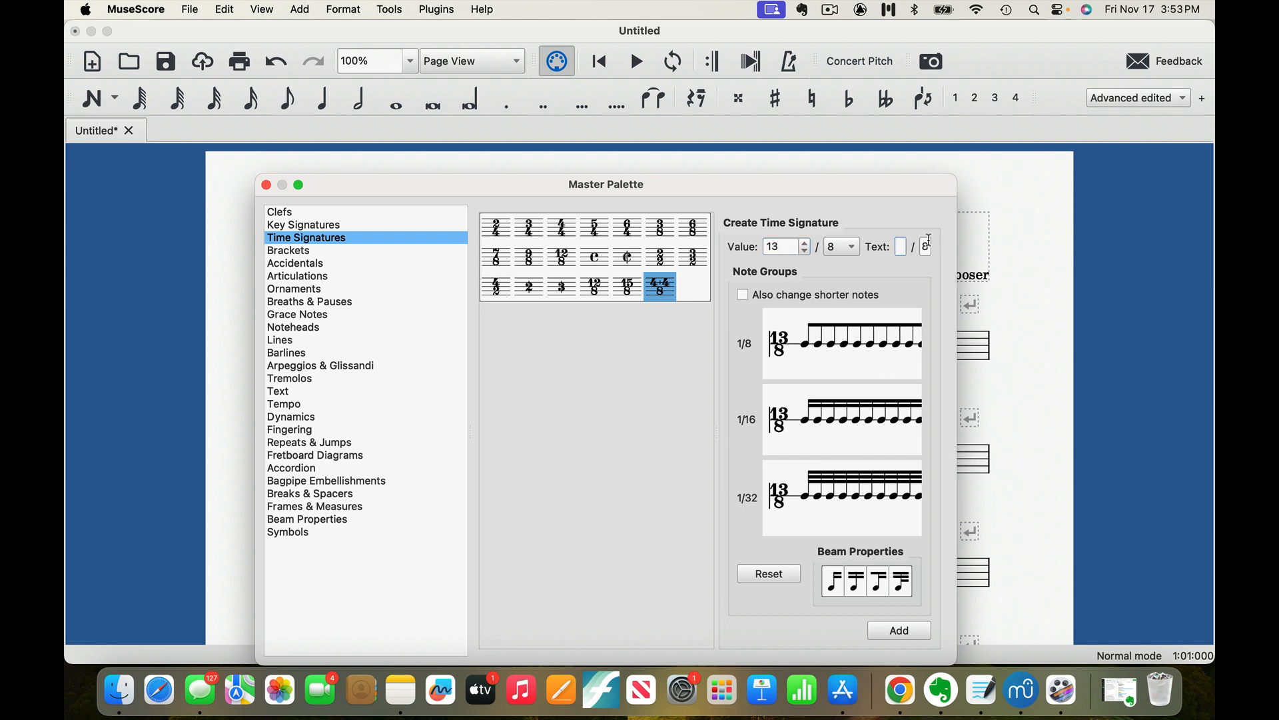
click(930, 246)
key(BackSpace)
click(917, 636)
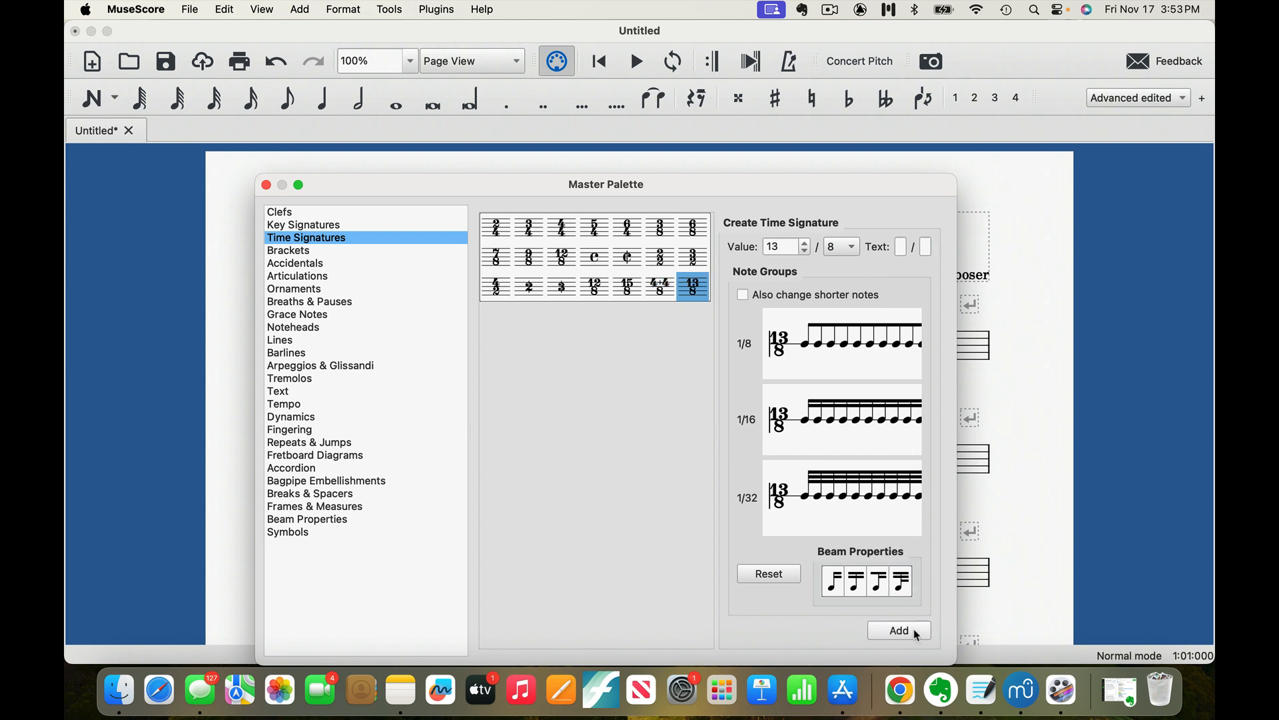